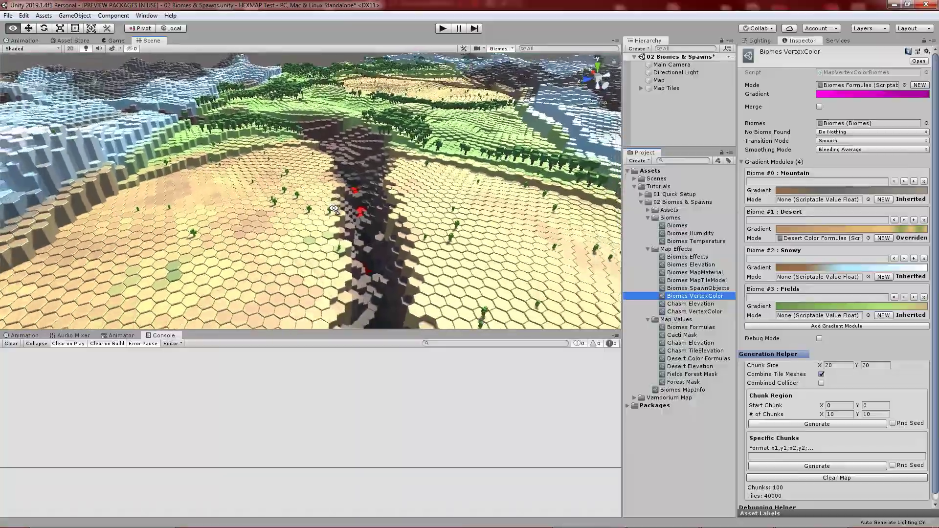
key("w")
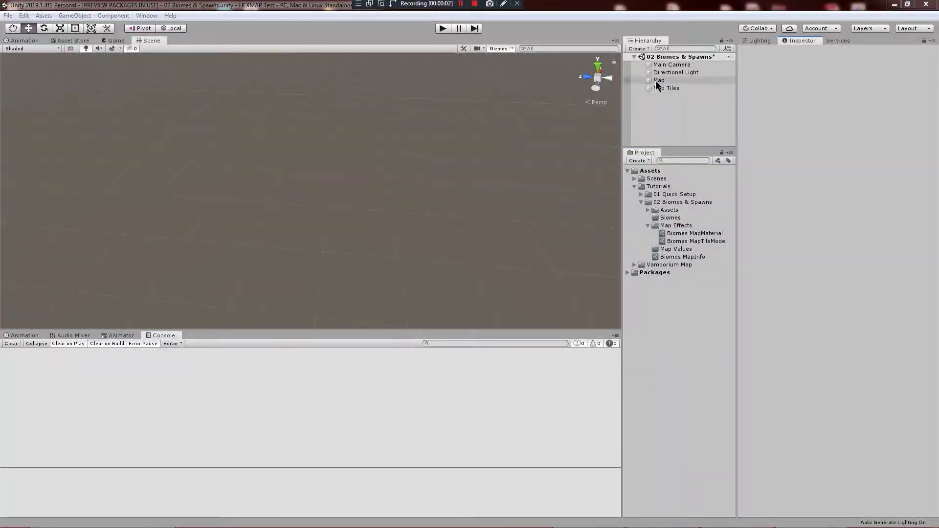
Examine the Map object's Biomes MapInfo asset and its two effects, Biomes MapTileModel and Biomes MapMaterial.
left_click(656, 81)
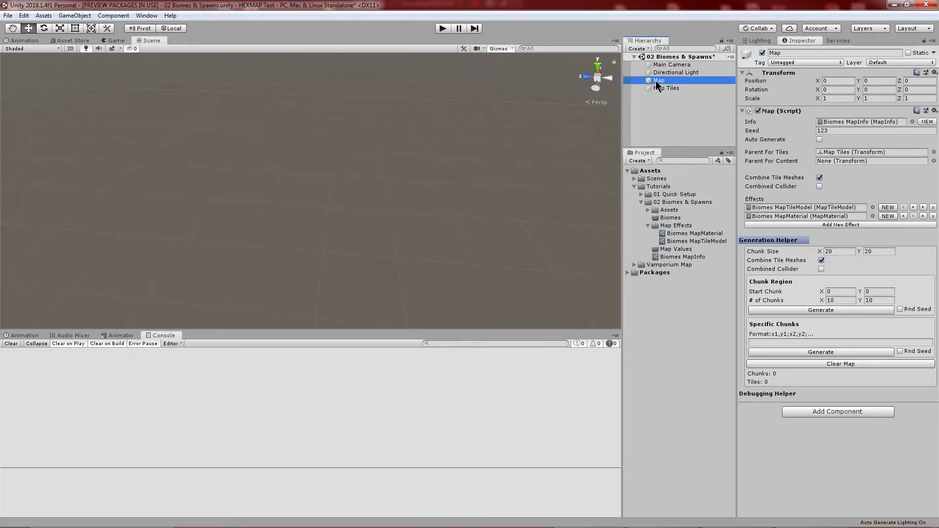
double_click(842, 122)
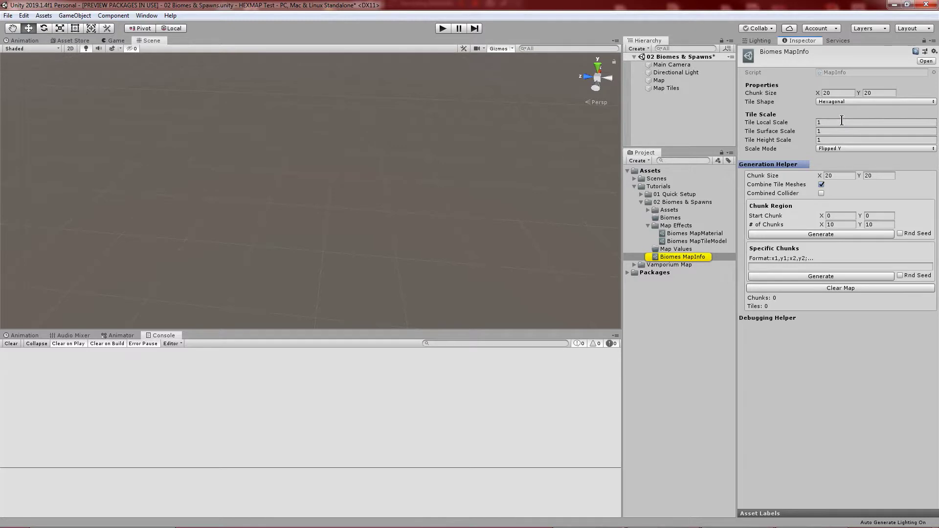
left_click(658, 80)
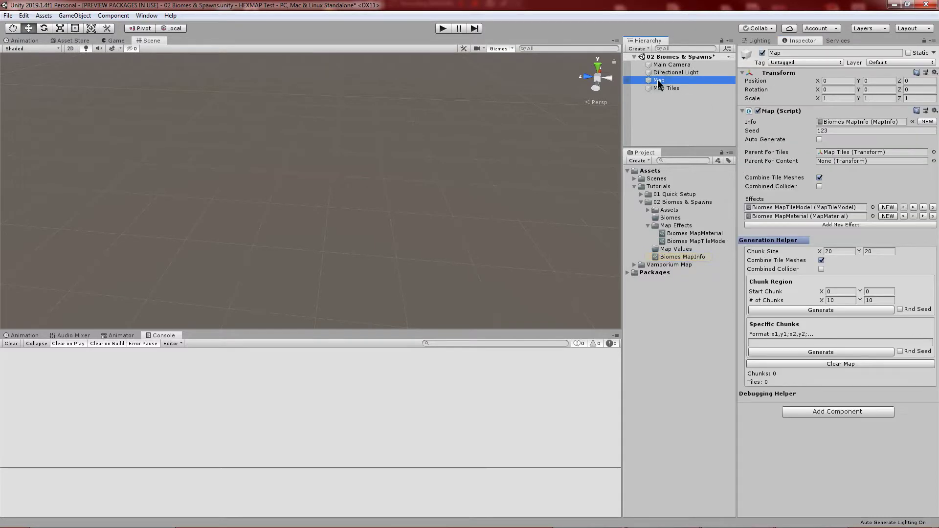
double_click(789, 207)
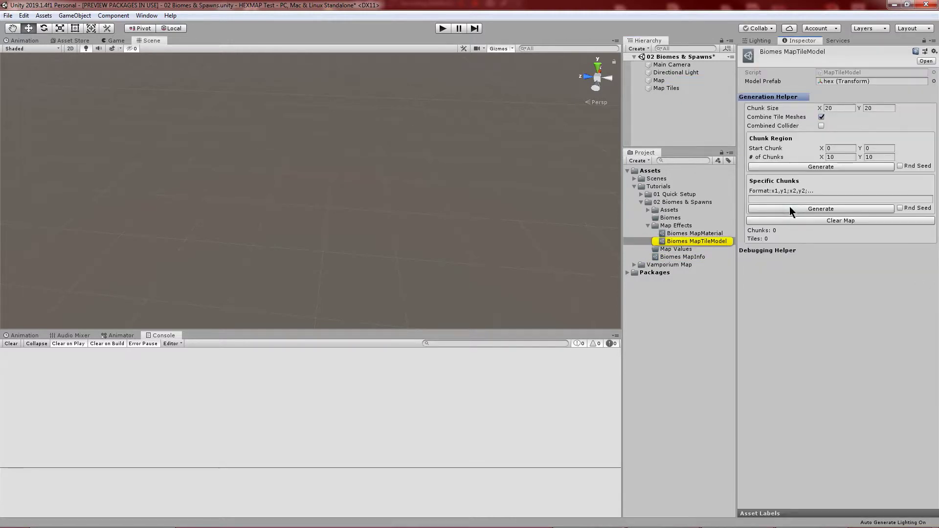
left_click(818, 82)
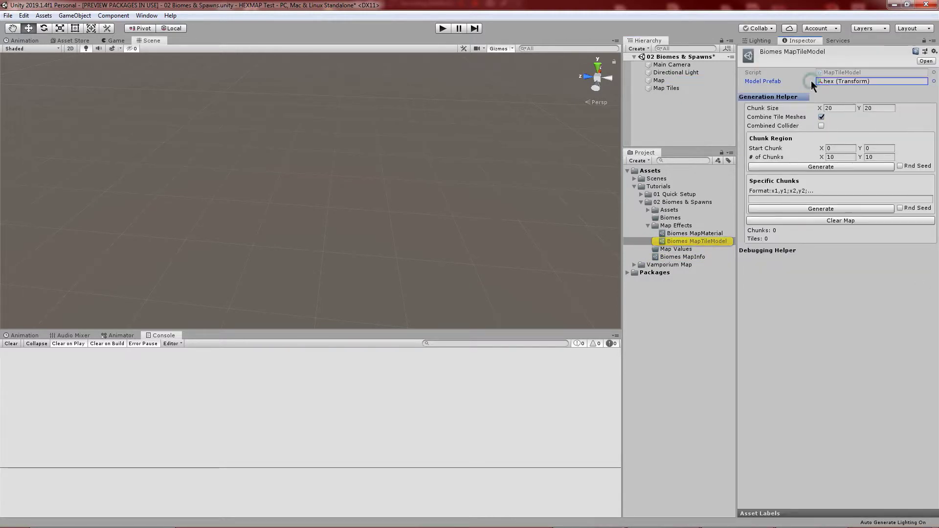
left_click(658, 81)
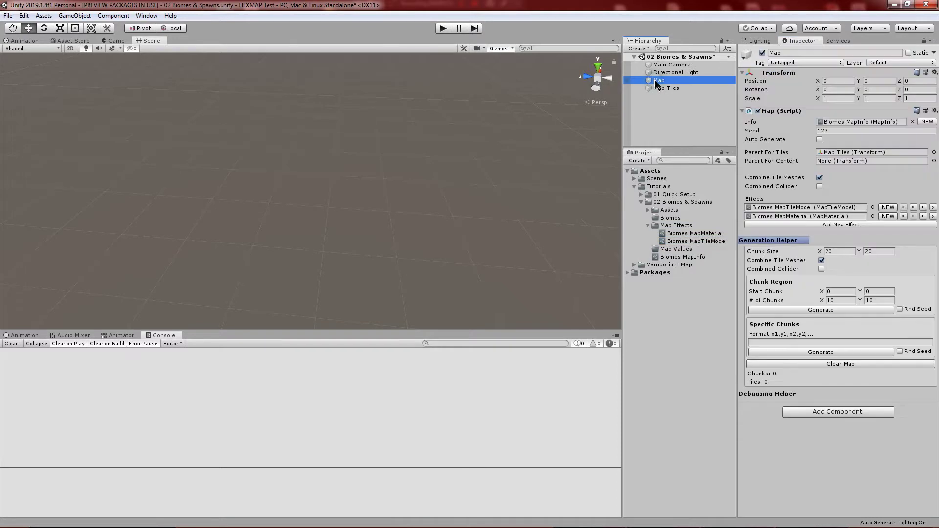
double_click(803, 218)
left_click(773, 82)
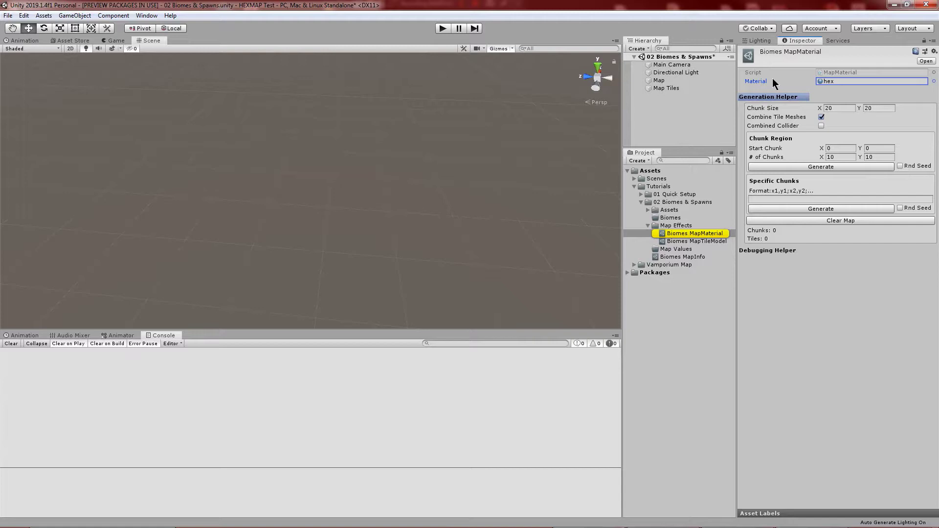
Generate a 10 by 10 chunk region from the Map object, leaving Combine Tile Meshes enabled.
left_click(667, 81)
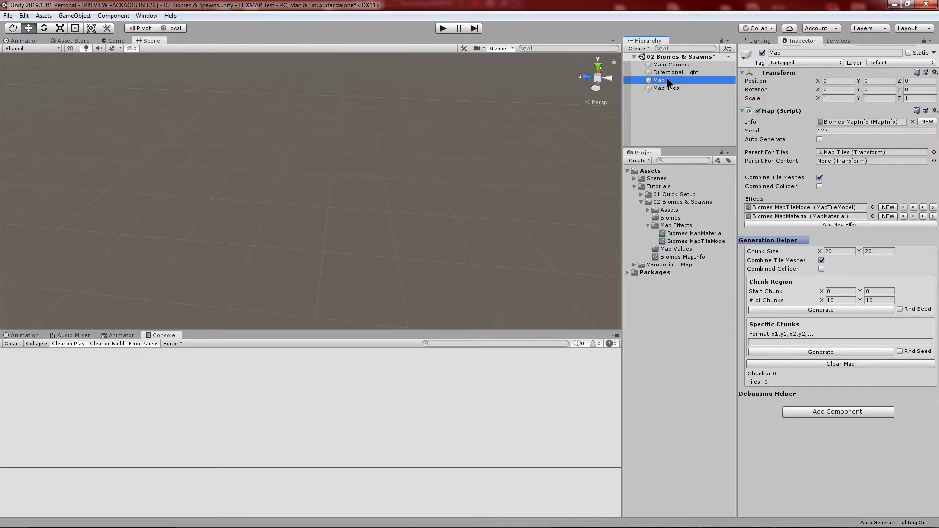
left_click(819, 178)
left_click(819, 178)
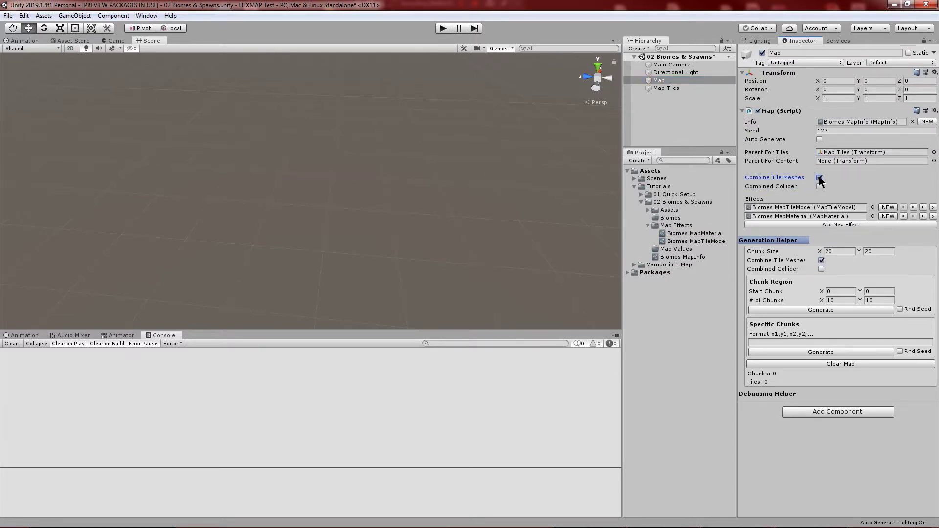
left_click(818, 310)
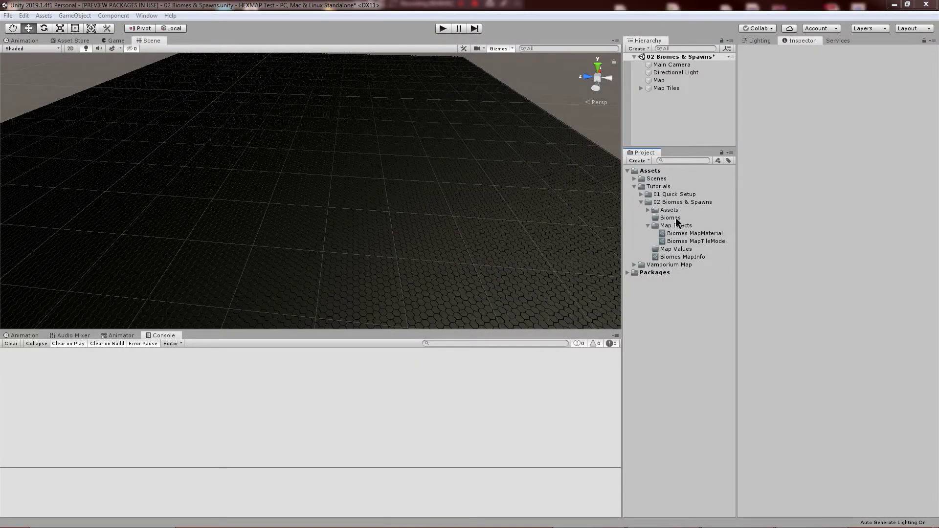
Create a Vamporium map Biomes asset inside the Biomes folder and name it Biomes.
left_click(675, 218)
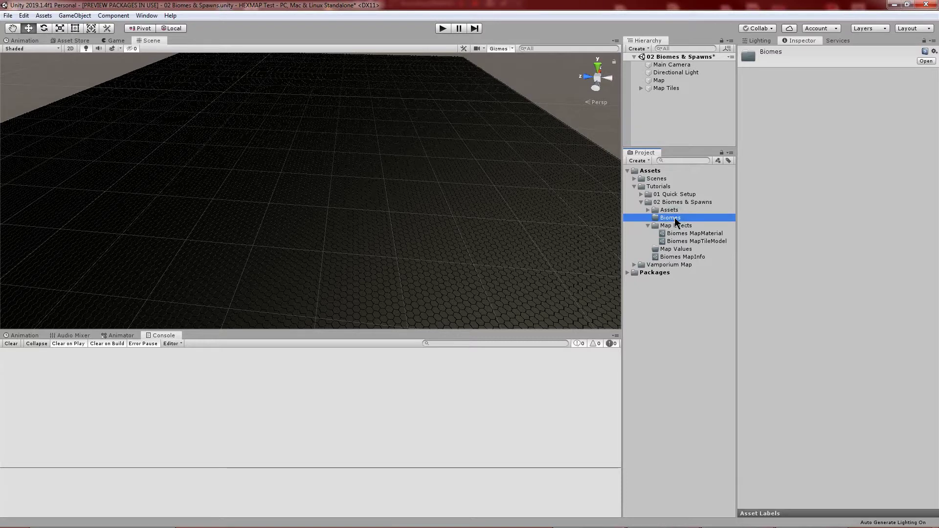
right_click(676, 220)
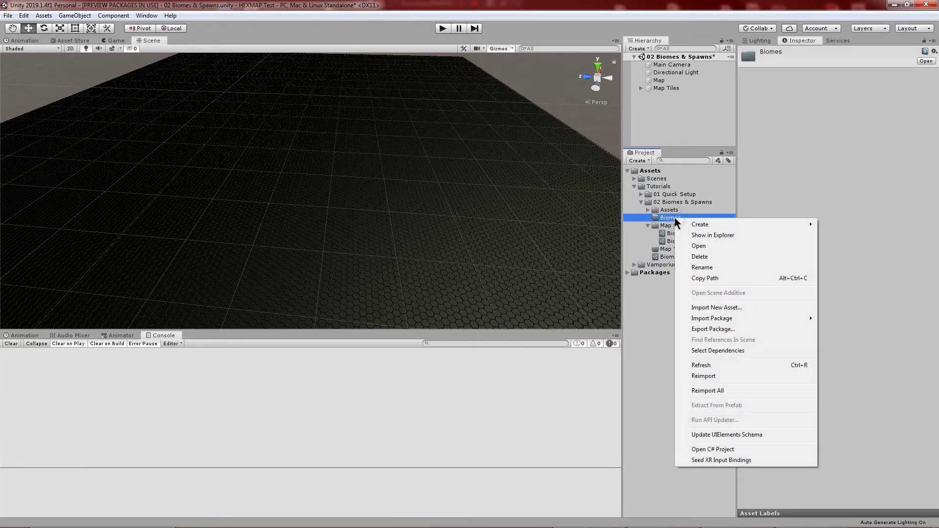
mouse_move(703, 225)
mouse_move(866, 131)
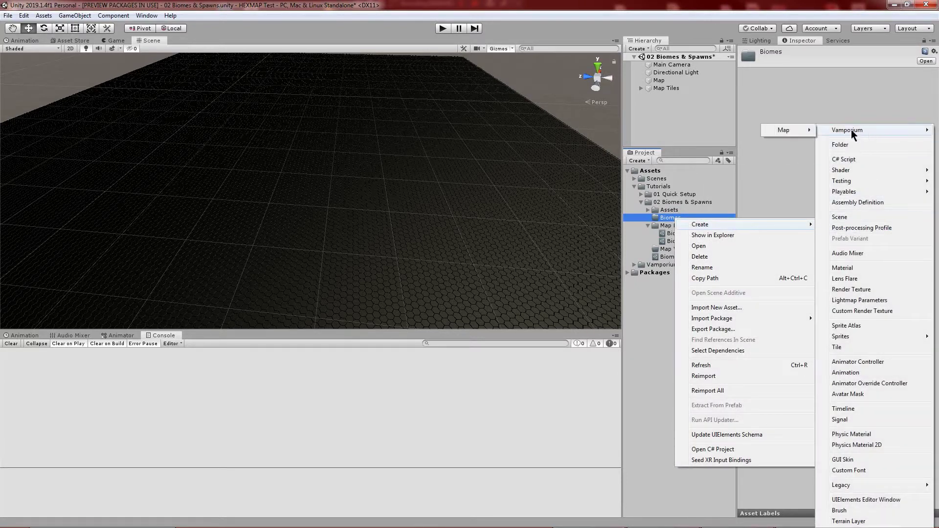
mouse_move(783, 129)
mouse_move(853, 152)
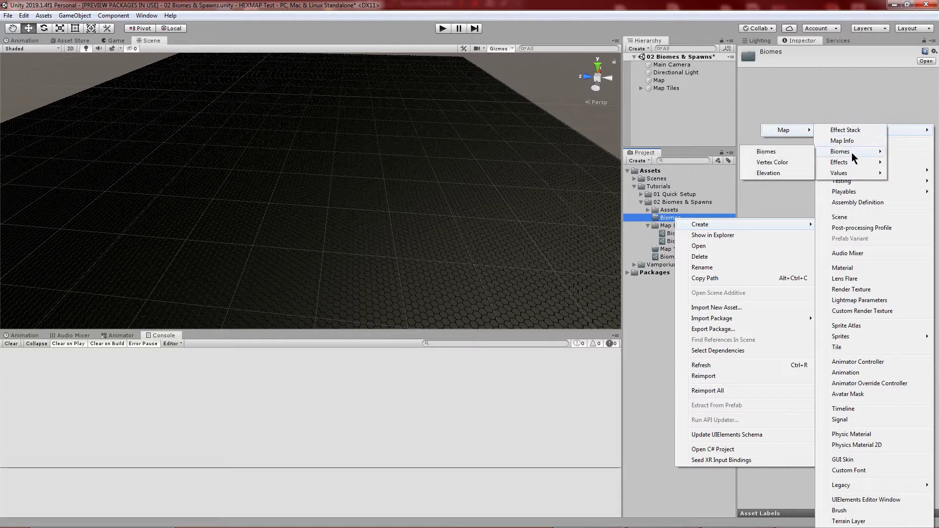
left_click(780, 151)
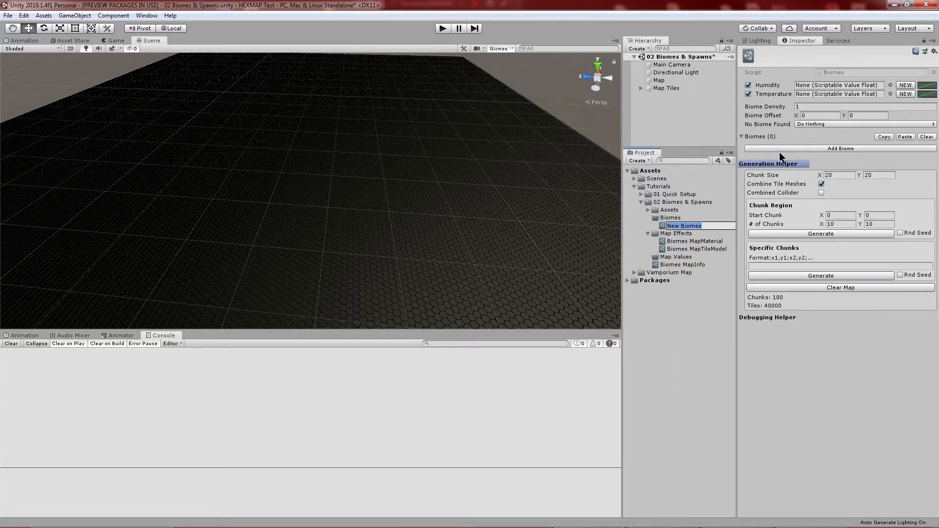
type("Biomes")
key("Return")
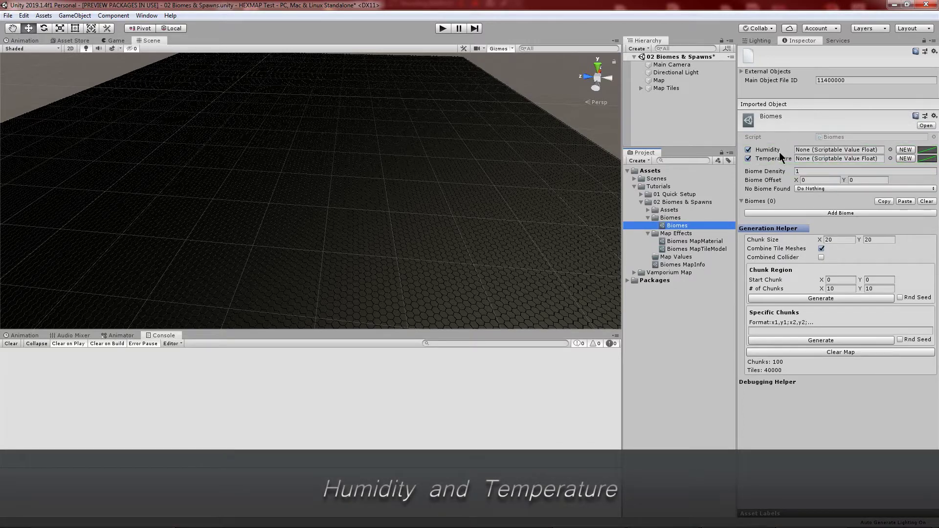
Create a Scriptable Value Formulas asset for the Humidity of the Biomes asset and save it as BiomesHumidity.
left_click(901, 149)
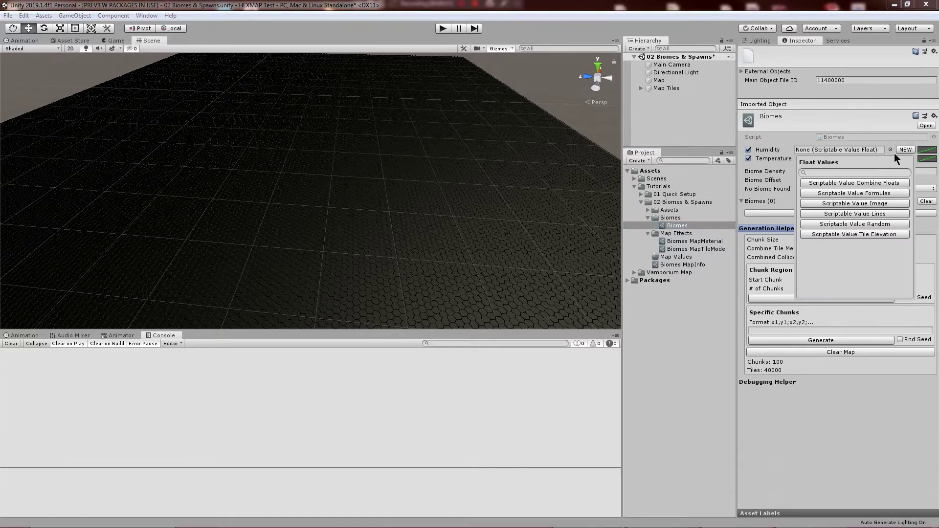
left_click(875, 193)
type("BiomesHumidity")
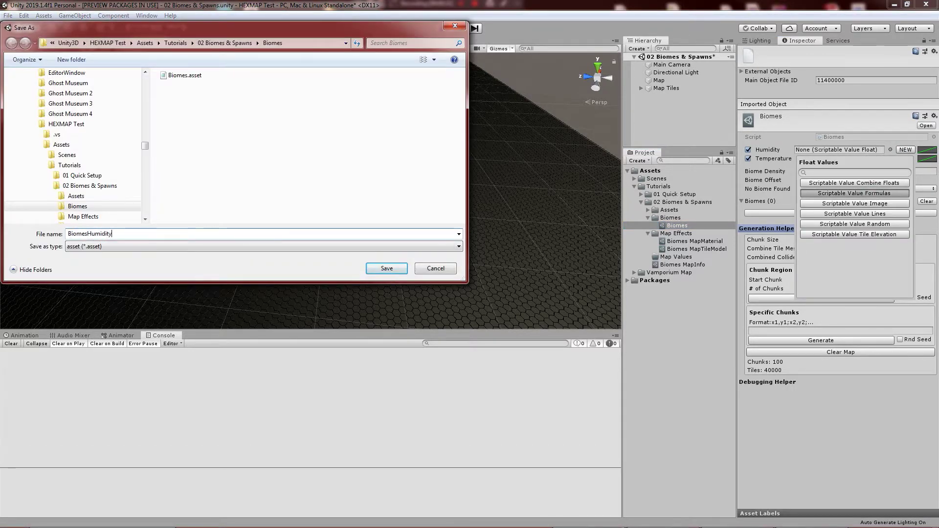
key("Return")
Create a Scriptable Value Formulas asset for the Temperature of the Biomes asset and save it as BiomesTemperature.
left_click(906, 158)
left_click(867, 202)
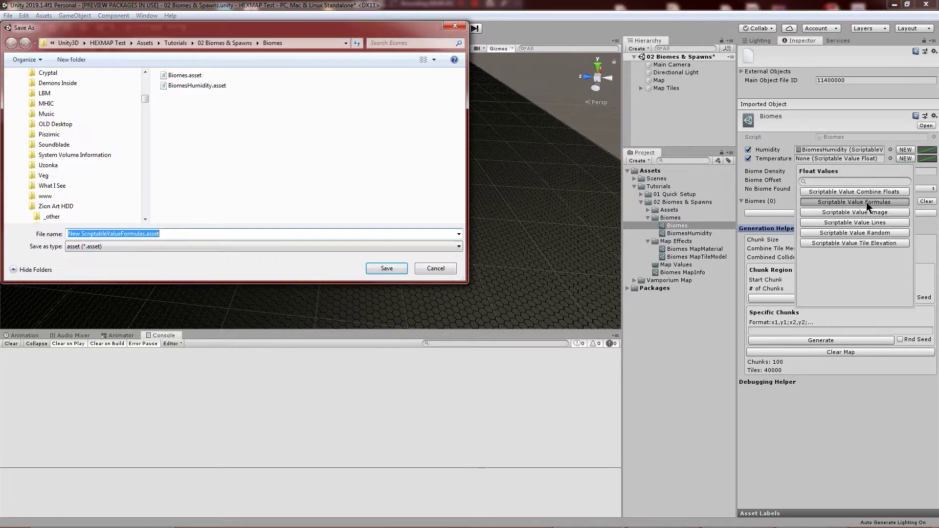
type("BiomesTemperature")
key("Return")
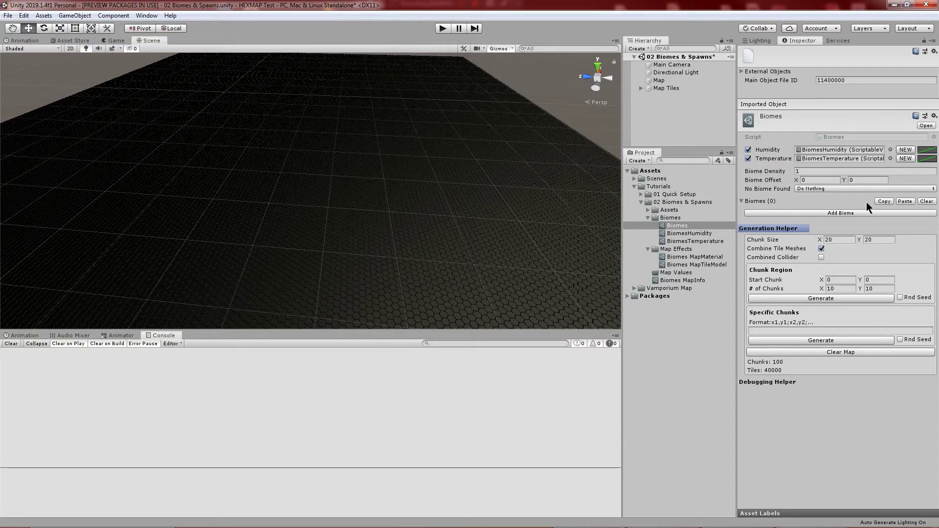
Add a formula to the BiomesHumidity asset and a Simplex formula to the BiomesTemperature asset.
double_click(847, 149)
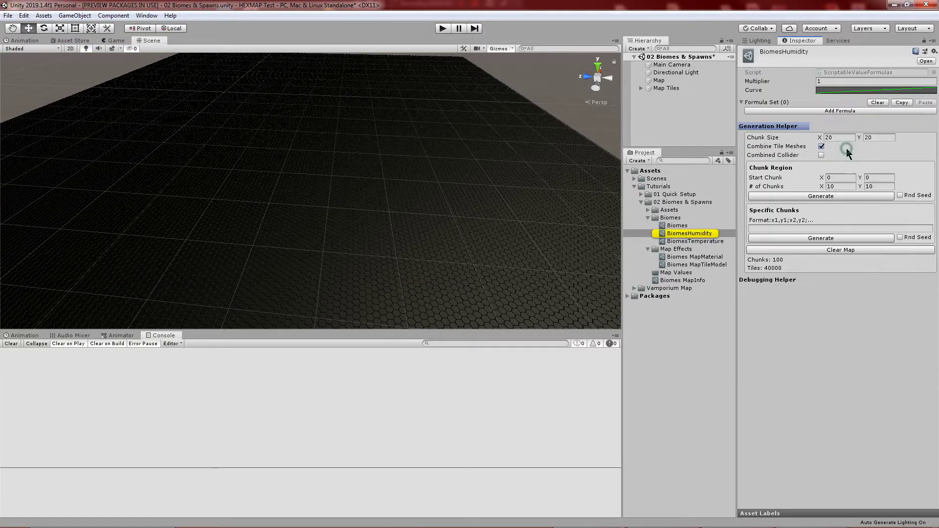
left_click(874, 110)
left_click(704, 242)
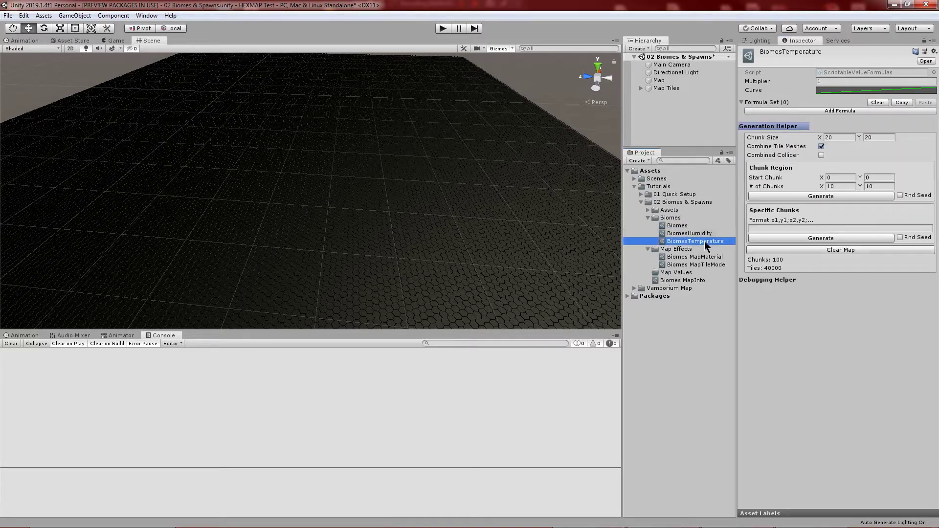
left_click(846, 110)
left_click(810, 122)
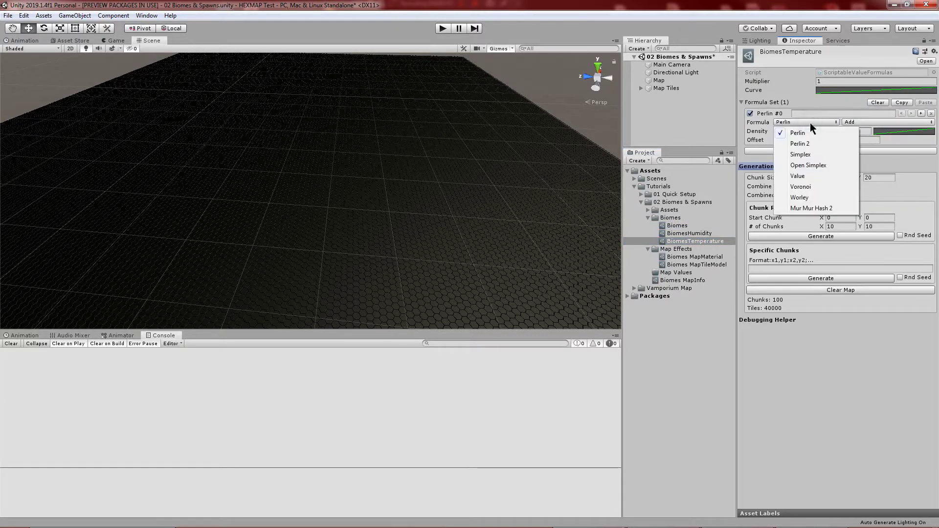
left_click(803, 155)
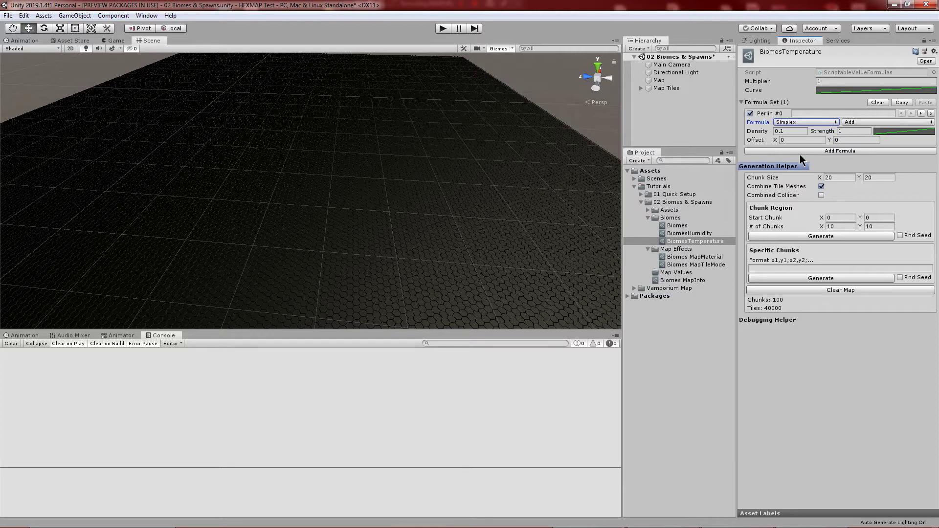
Add four biomes to the Biomes asset.
left_click(666, 225)
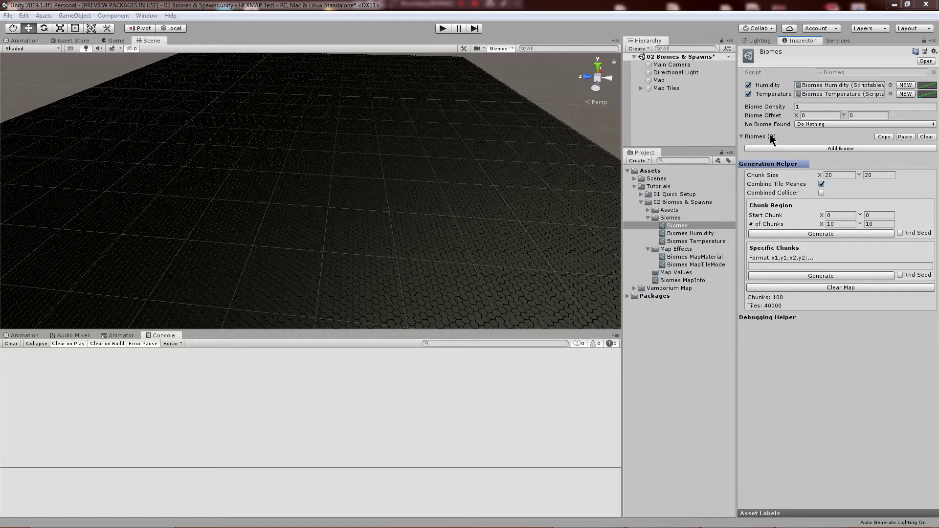
left_click(776, 148)
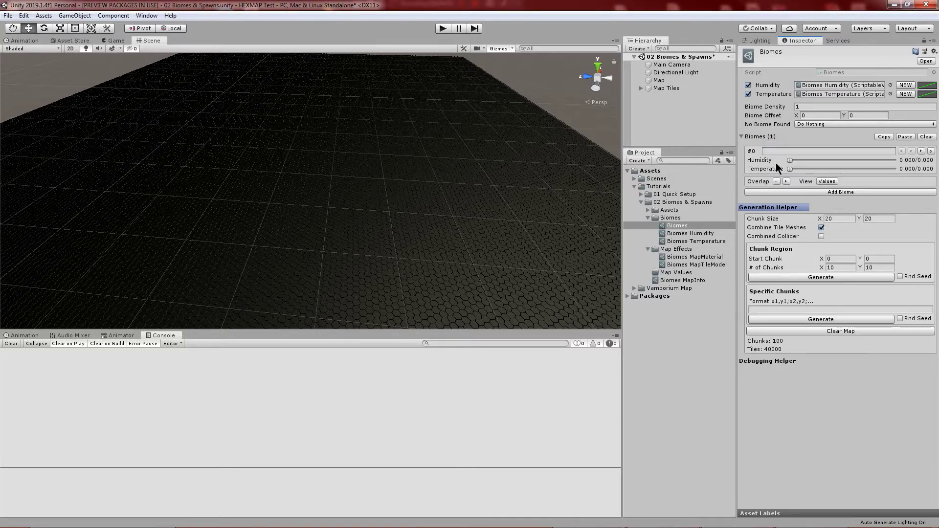
left_click(771, 191)
left_click(771, 222)
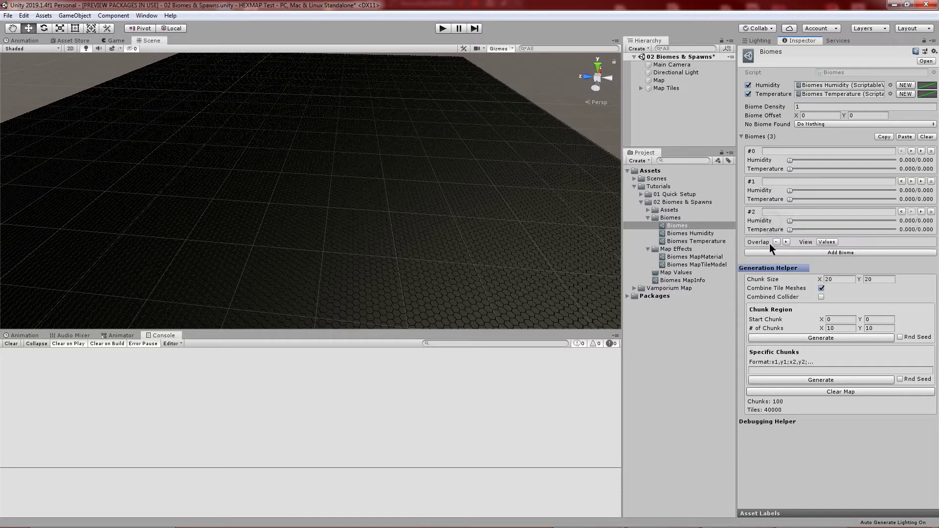
left_click(771, 253)
Set biome #0's humidity and temperature ranges to 0–0.5, and biome #1's humidity to 0–0.5 and temperature to 0.5–1.
left_click_drag(790, 161, 838, 171)
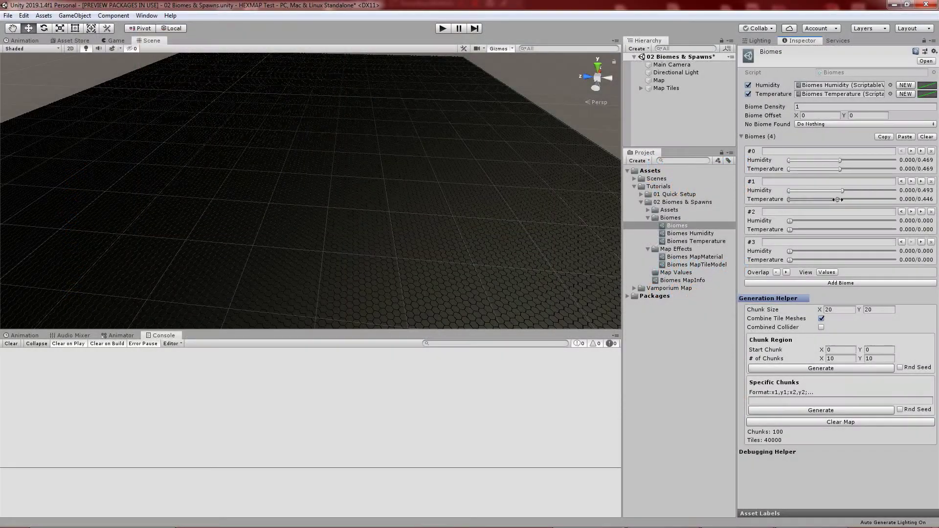
mouse_move(841, 200)
left_mouse_down()
mouse_move(817, 200)
mouse_move(846, 199)
left_mouse_up()
left_click(826, 272)
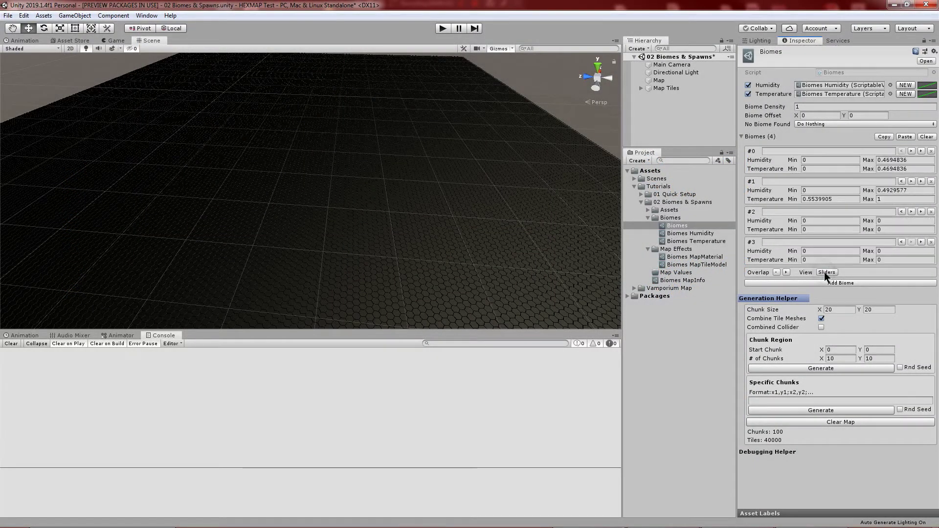
left_click(911, 160)
type(".5")
left_click(911, 169)
type(".5")
left_click(836, 198)
type(".5")
left_click(916, 191)
type(".5")
left_click(827, 272)
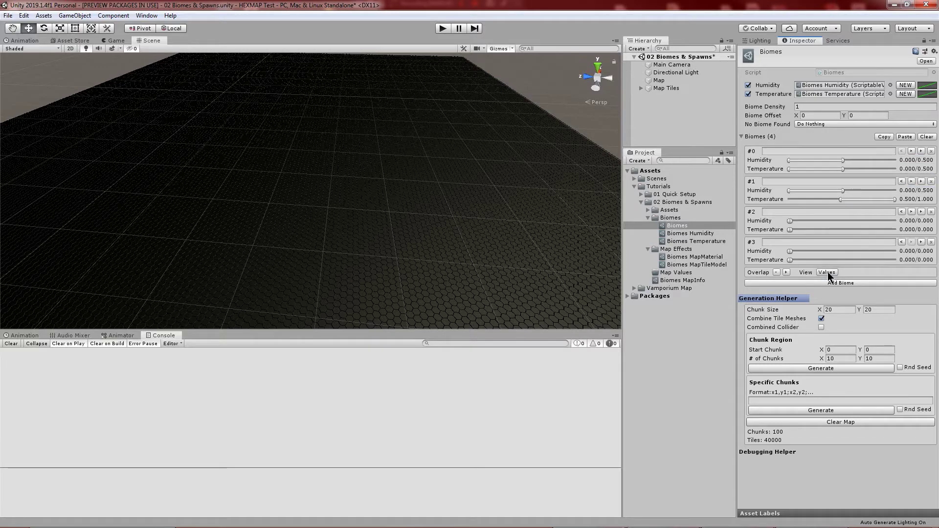
Paste the copied Mountain, Desert, Snowy and Fields biomes into the biome list and set Biome Density to 0.2.
left_click(906, 137)
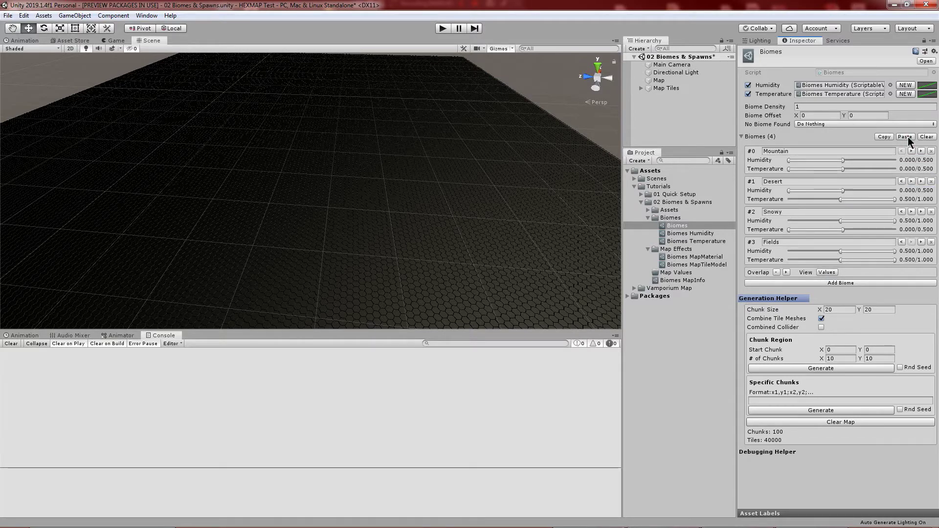
left_click(895, 107)
type("0.2")
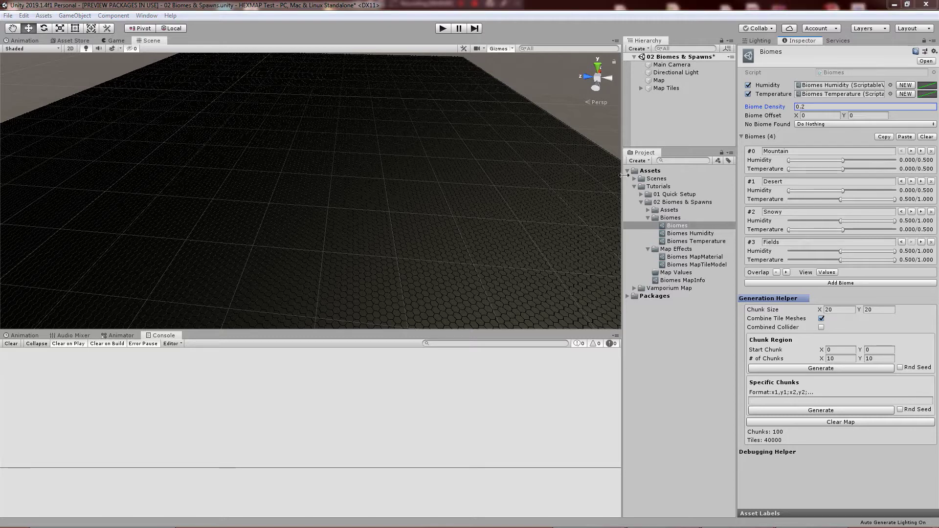
Add a Map Vertex Color Biomes effect to the Map object, saved as "Biomes Vertex Color" in the Map Effects folder.
left_click(658, 79)
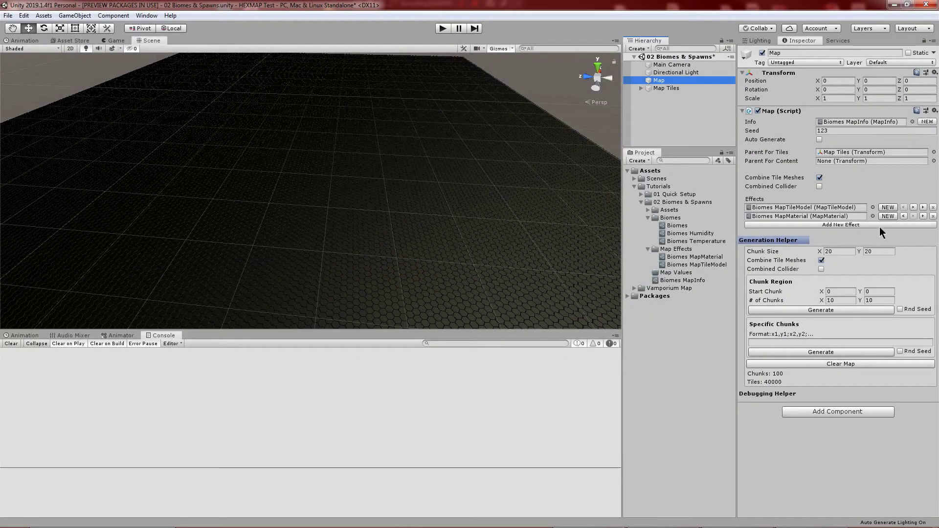
left_click(880, 226)
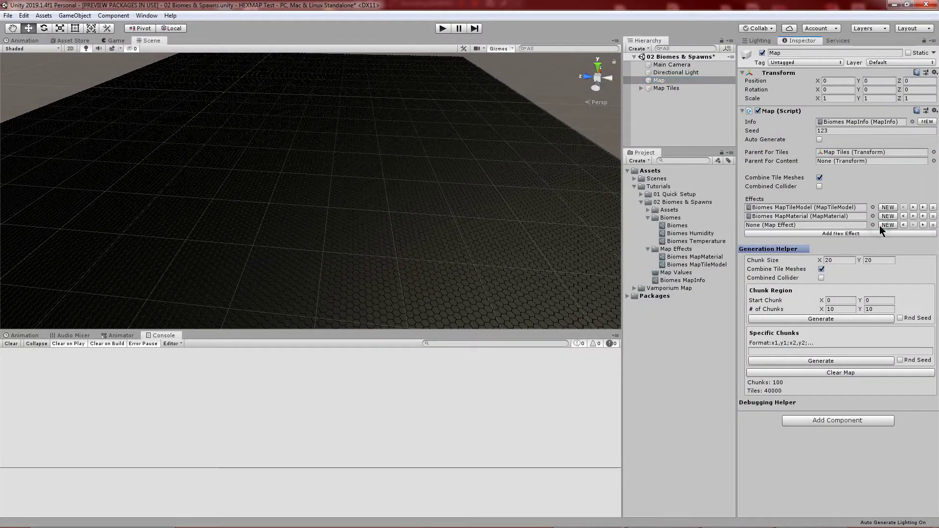
left_click(886, 225)
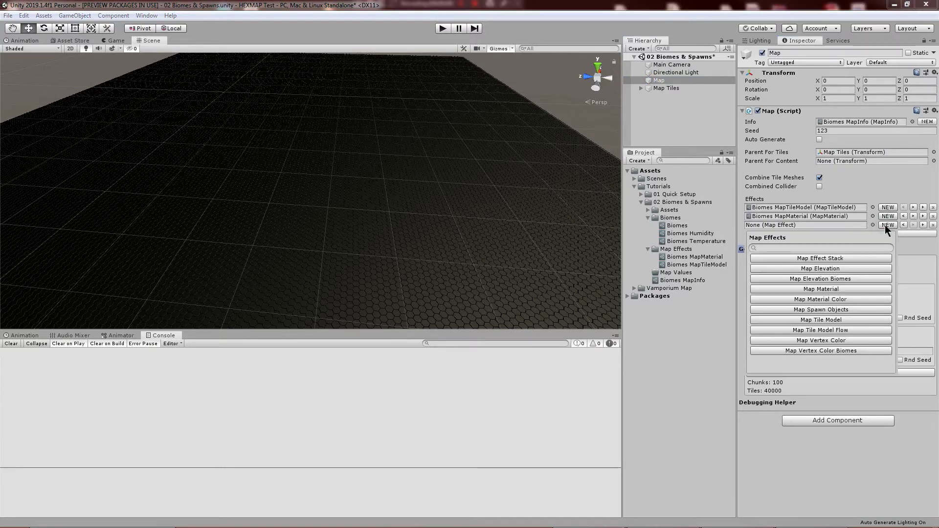
left_click(832, 350)
left_click(223, 43)
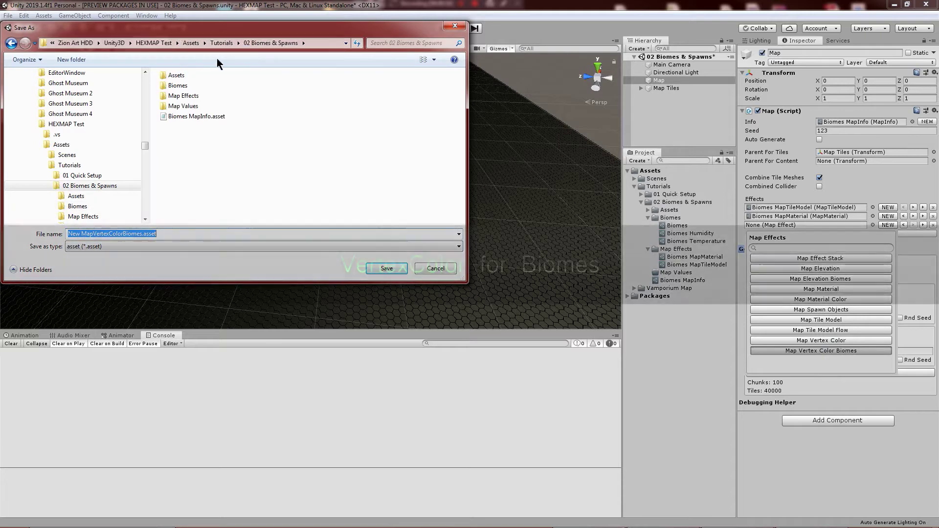
double_click(182, 97)
type("Biomes Vertex Color")
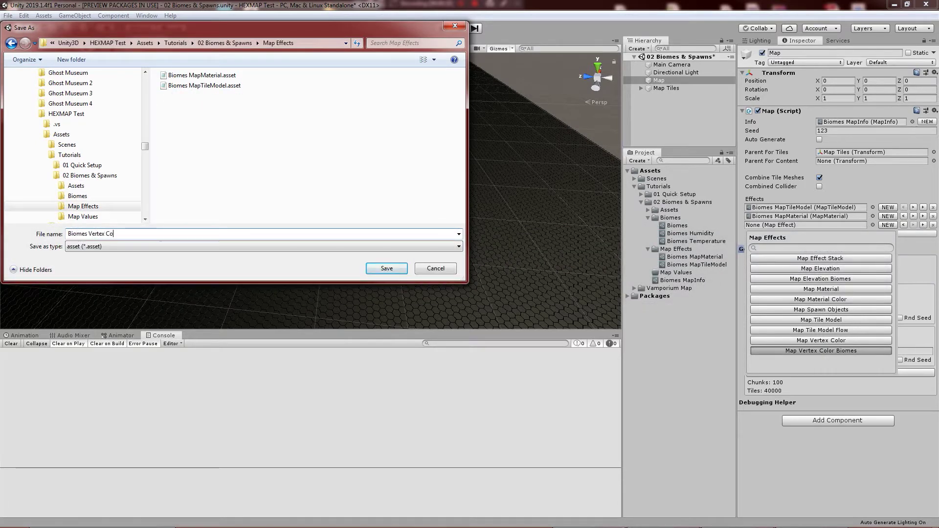
key("Return")
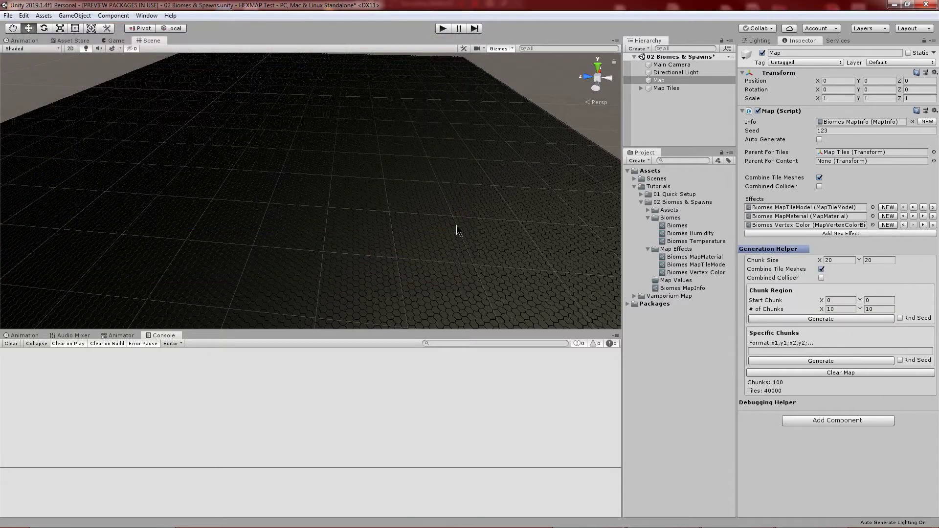
Create a Scriptable Value Formulas asset "Biomes Formulas" in Map Values as the vertex color effect's mode and paste the copied formula set into it.
double_click(774, 222)
left_click(931, 85)
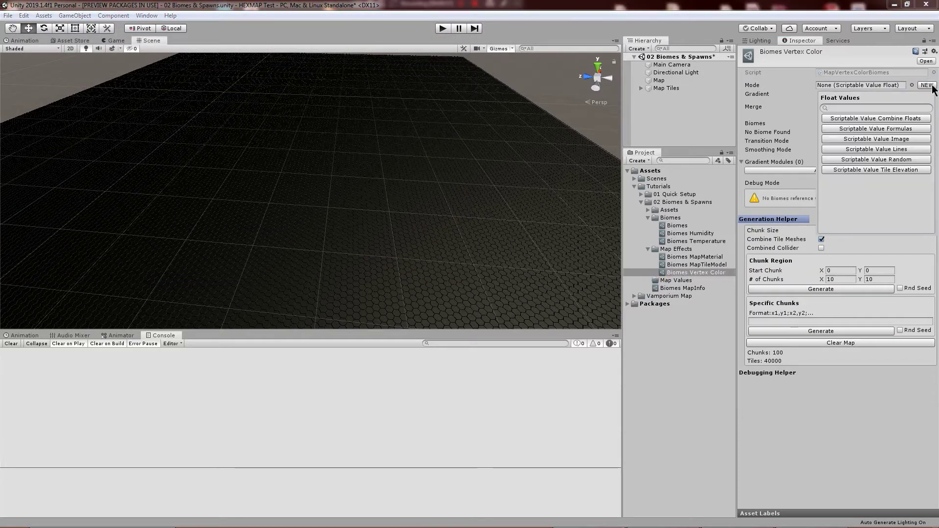
left_click(875, 129)
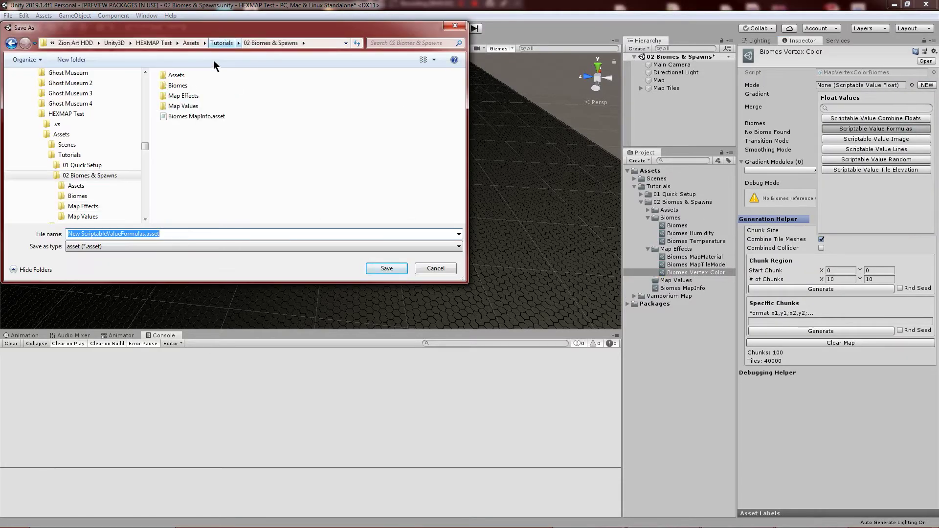
double_click(188, 107)
left_click(181, 234)
type("Biomes Formulas")
key("Return")
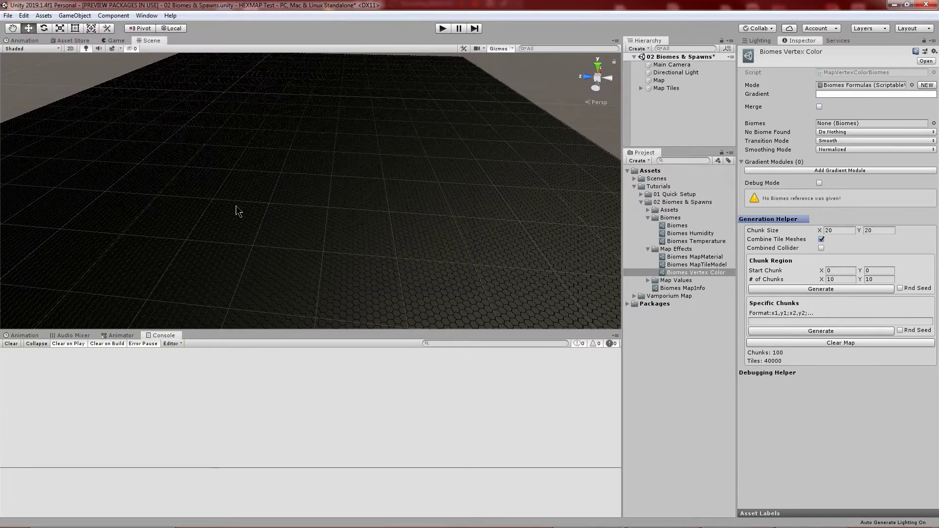
double_click(866, 85)
left_click(925, 103)
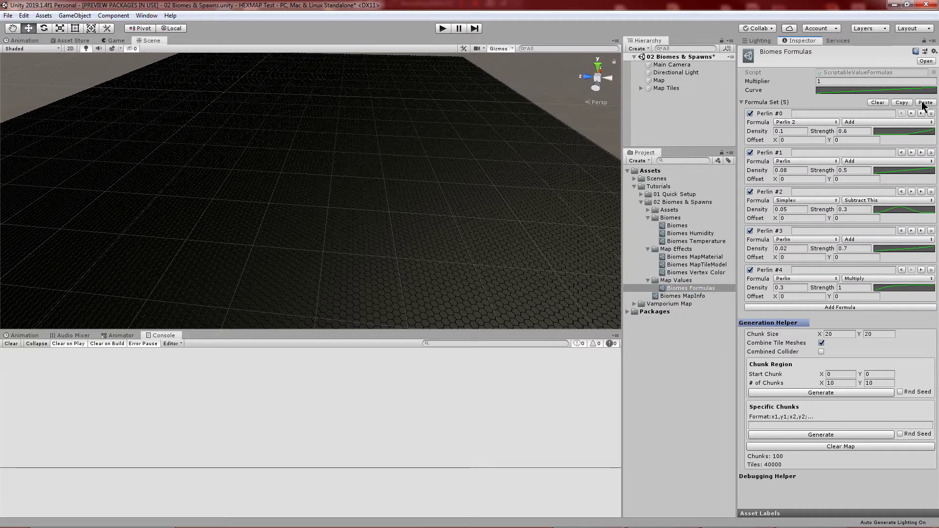
Set the start color of the Biomes Vertex Color effect's gradient to bright magenta, FF00EC.
left_click(680, 79)
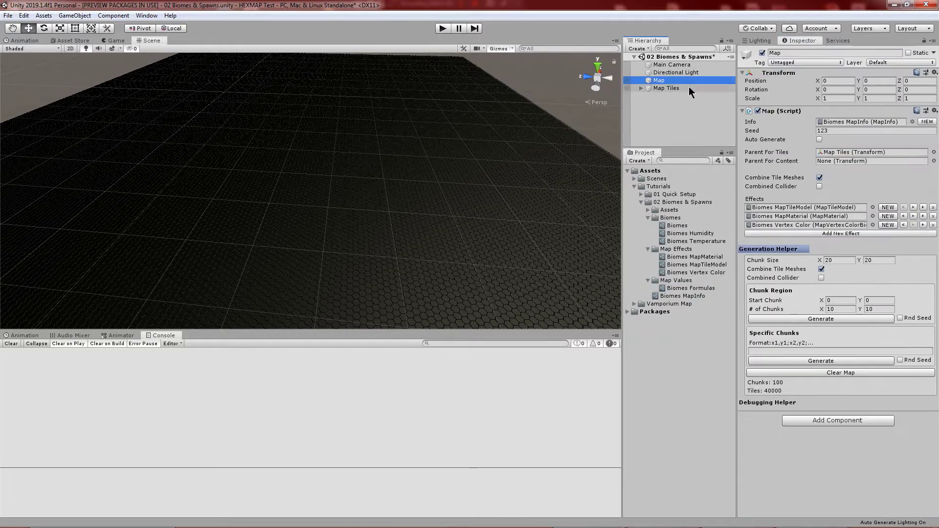
double_click(789, 225)
left_click(841, 95)
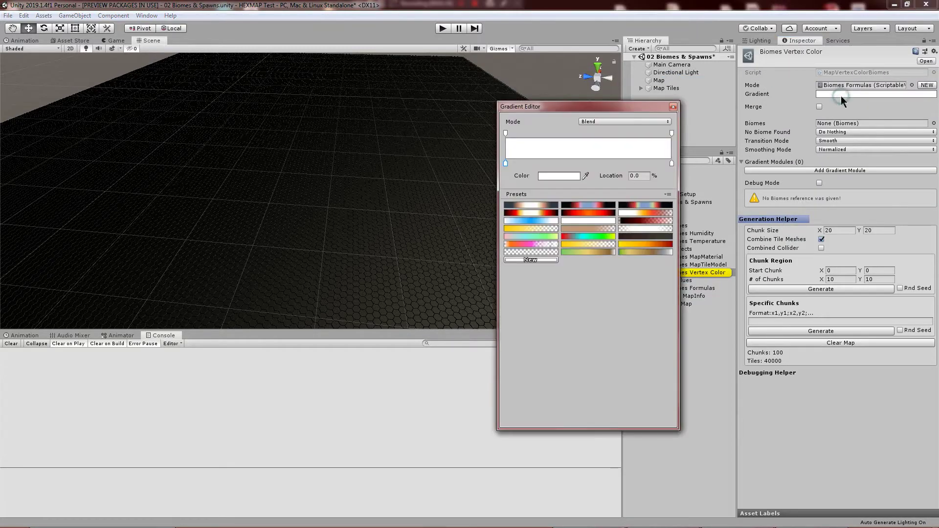
left_click(567, 177)
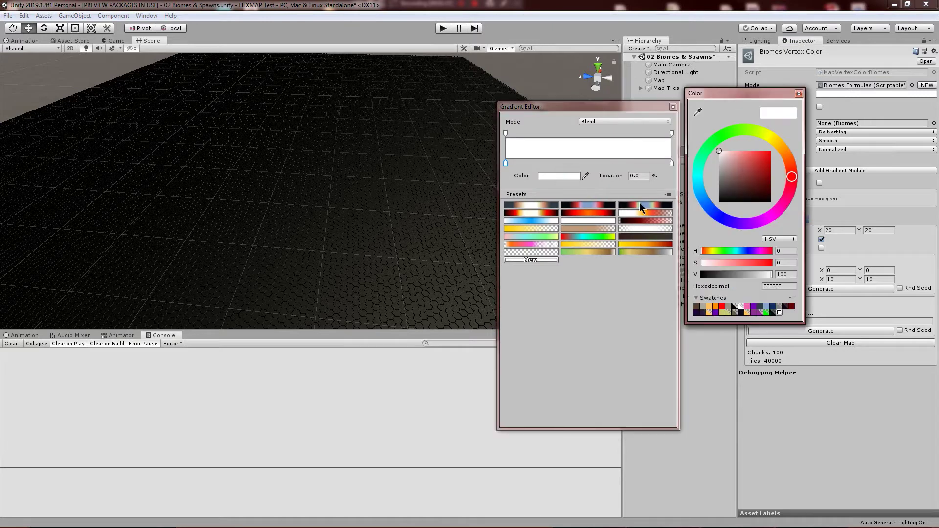
left_click_drag(760, 173, 800, 120)
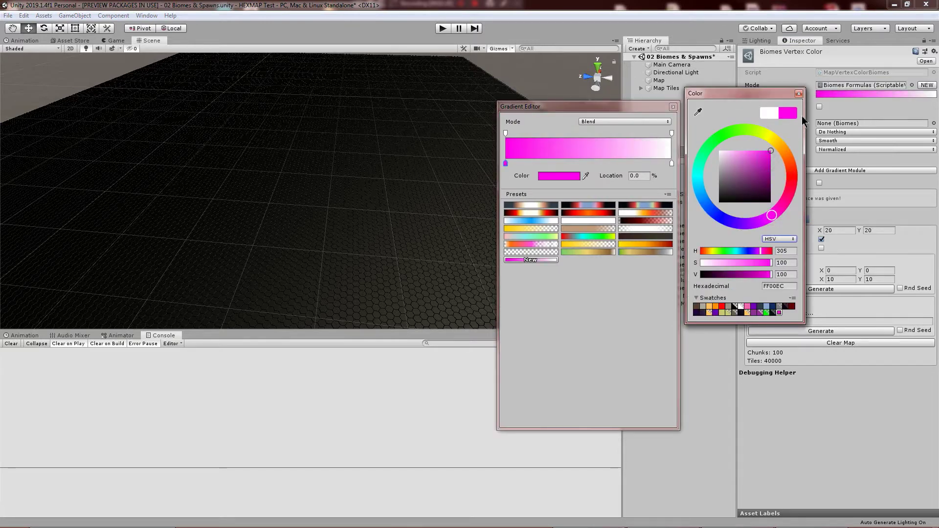
left_click(800, 93)
Set the end color of the gradient to dark magenta, 9F0093, and close the gradient editor.
left_click(671, 164)
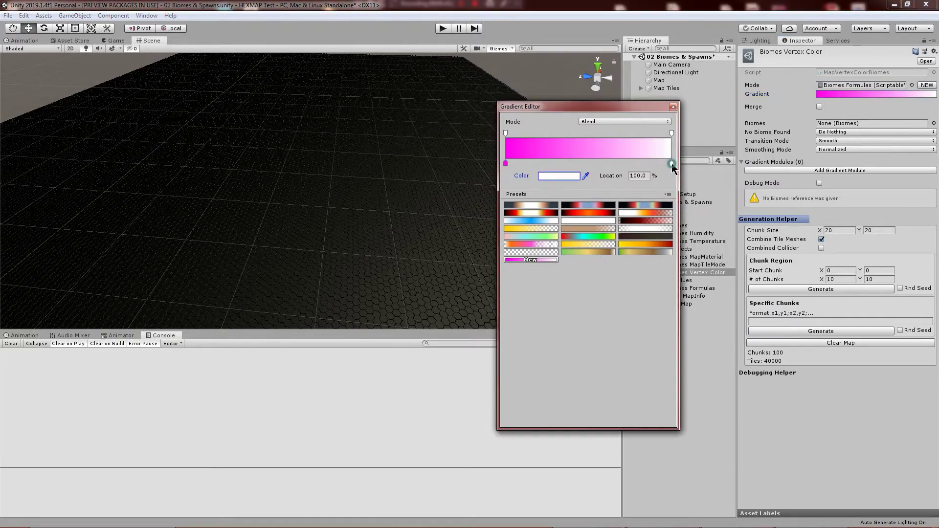
left_click(560, 176)
left_click(774, 221)
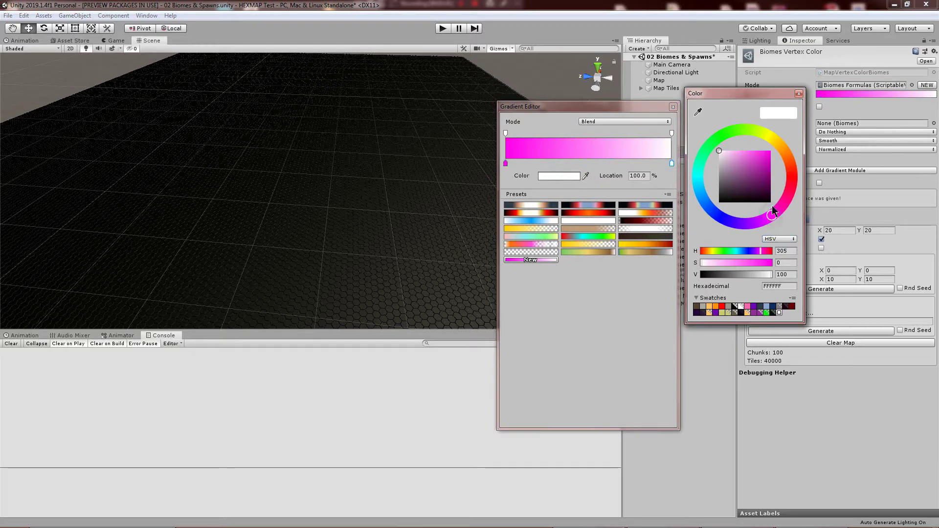
left_click_drag(767, 164, 770, 171)
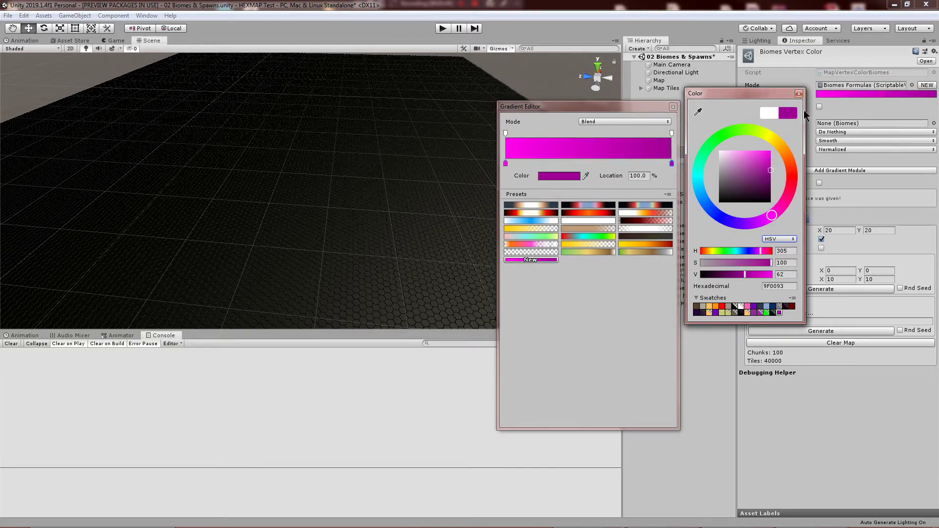
left_click(799, 93)
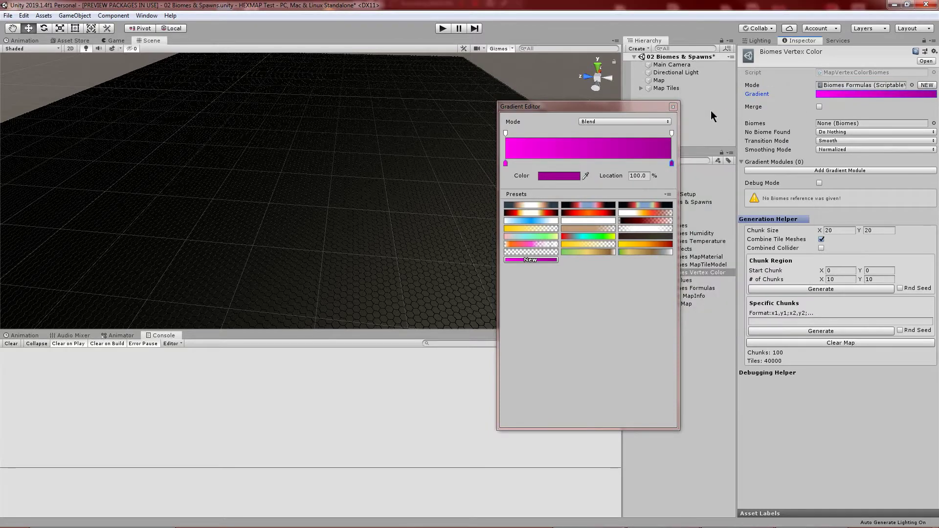
left_click(673, 107)
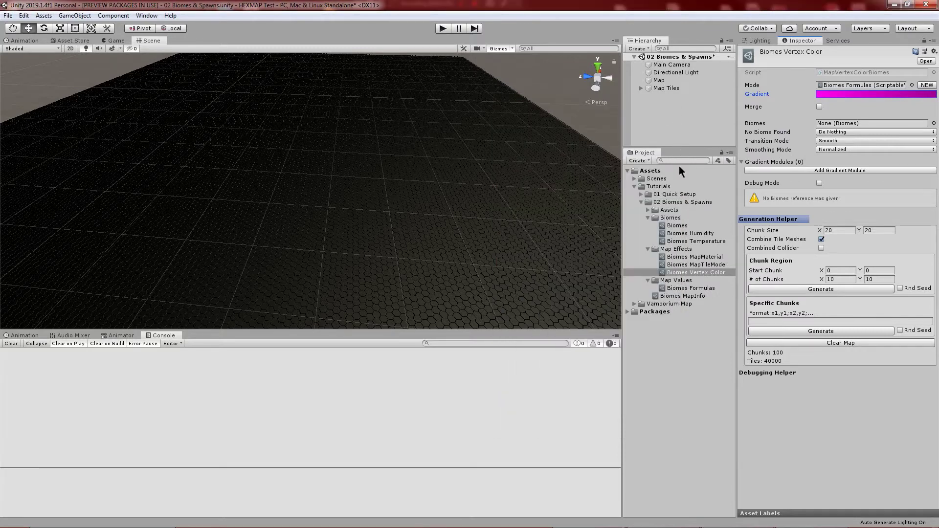
Assign the Biomes asset to the vertex color effect and add four gradient modules for Mountain, Desert, Snowy and Fields.
left_click_drag(678, 228, 841, 125)
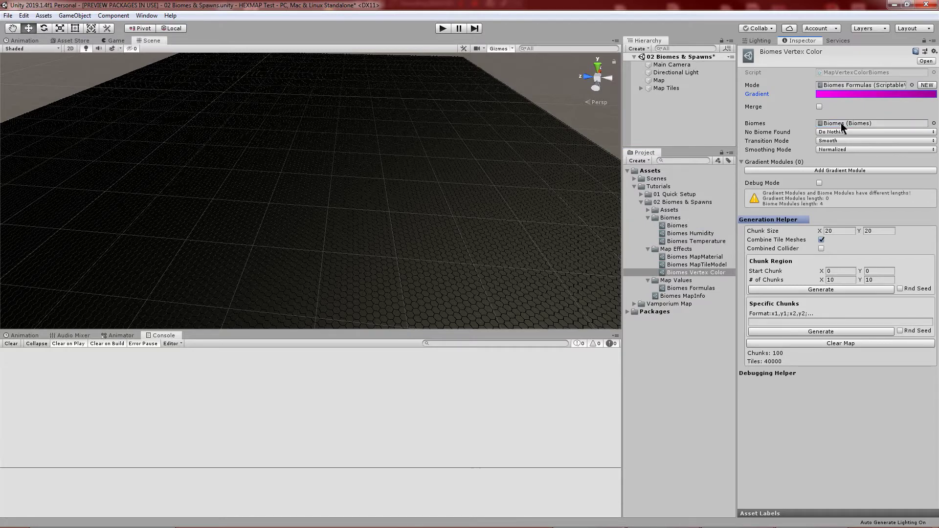
left_click(841, 171)
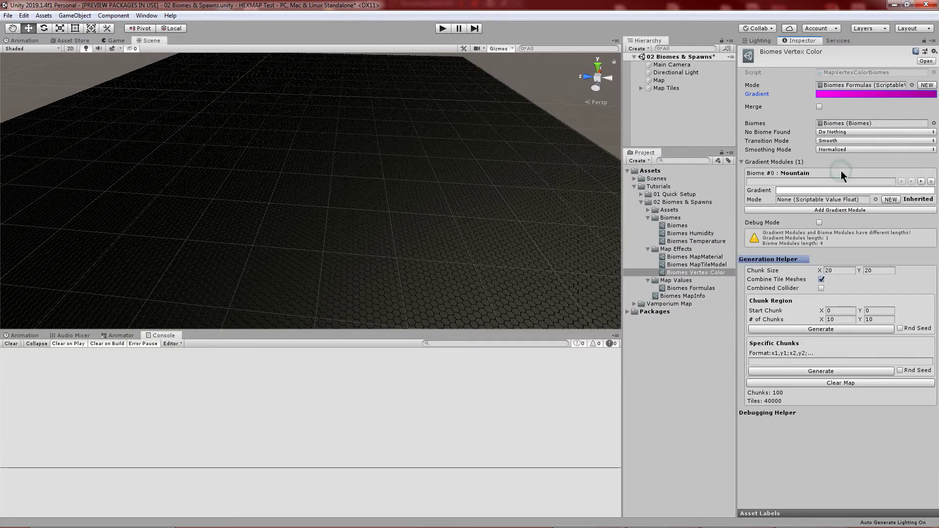
left_click(834, 209)
left_click(830, 249)
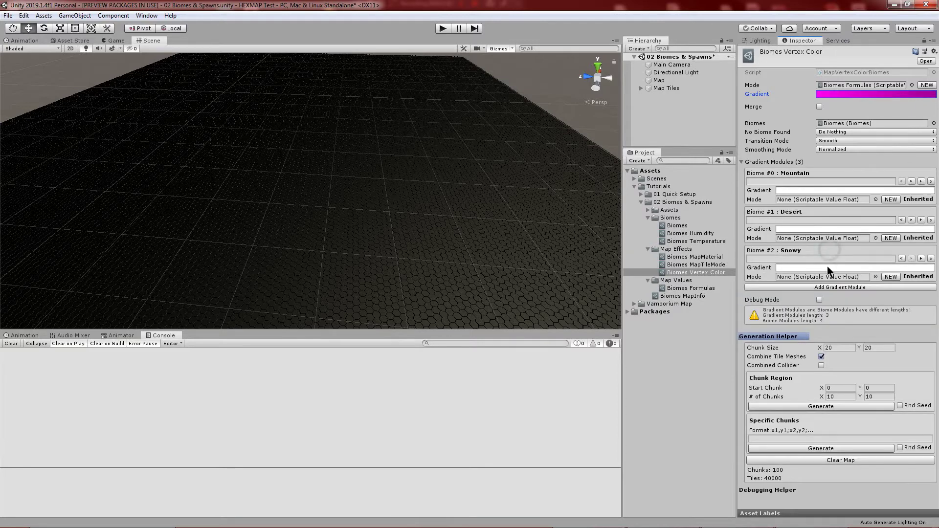
left_click(825, 288)
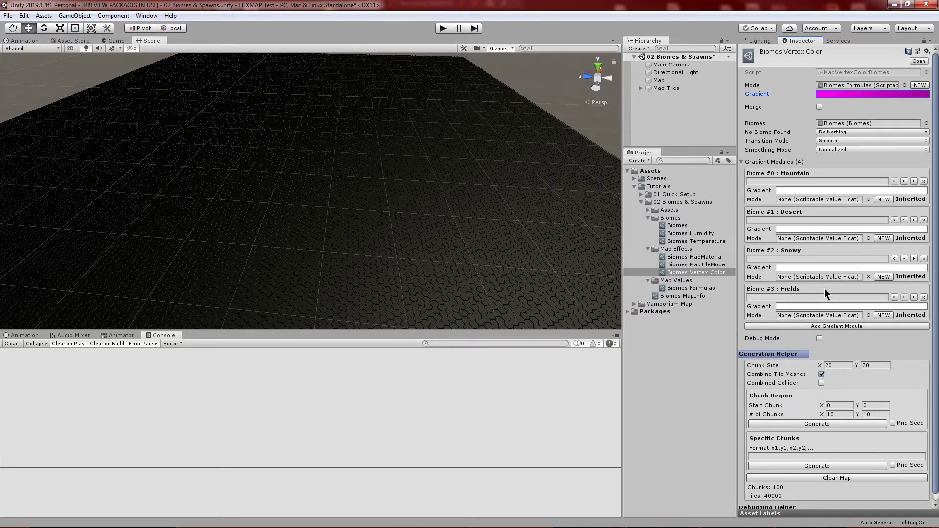
Enable debug mode on the vertex color effect and generate the chunk region to preview the biome areas.
left_click(820, 339)
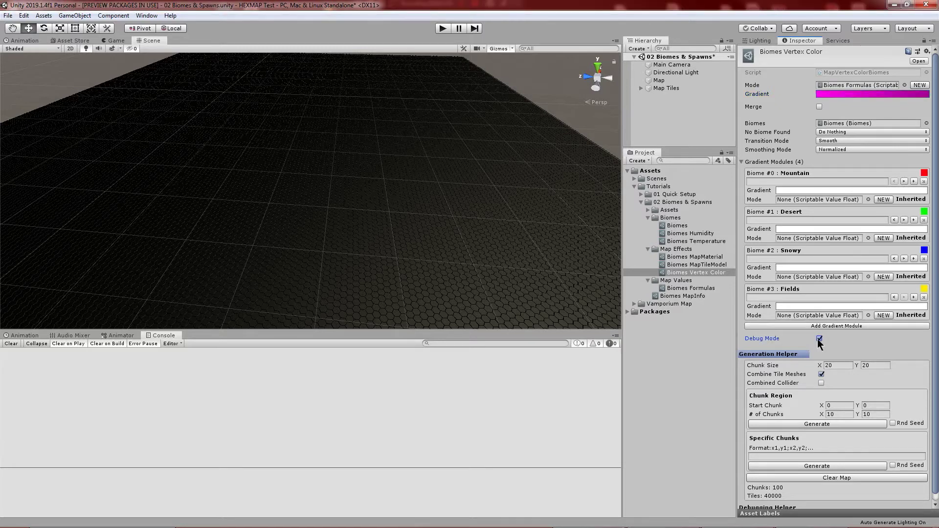
left_click(830, 424)
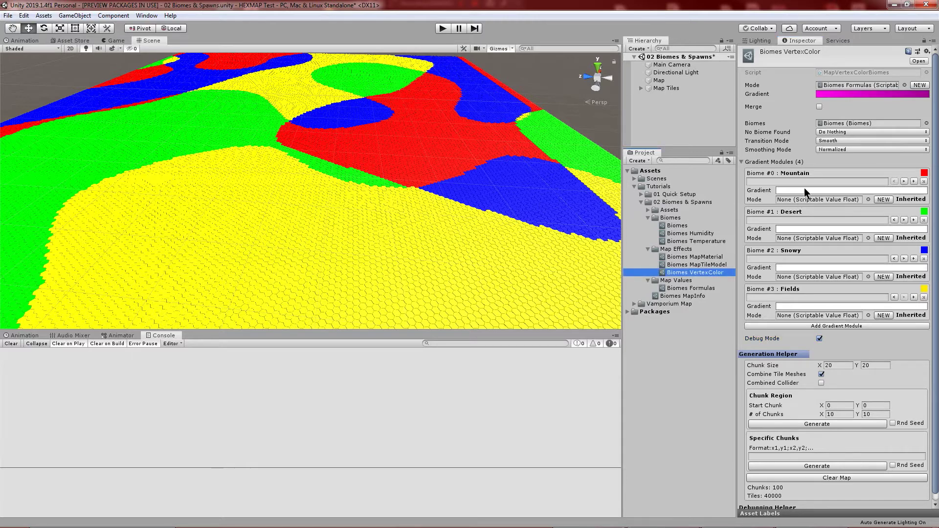
Apply gradient presets to the modules: brown-gray for Mountain, sandy orange for Desert, brown to icy white for Snowy and green for Fields.
left_click(804, 191)
left_click(544, 259)
left_click(834, 229)
left_click(591, 260)
left_click(795, 268)
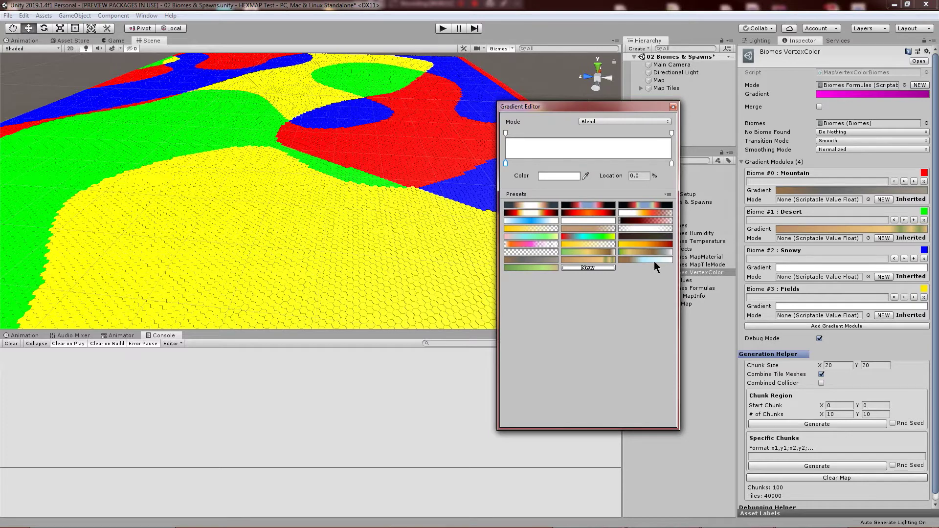
left_click(654, 261)
left_click(813, 306)
left_click(547, 268)
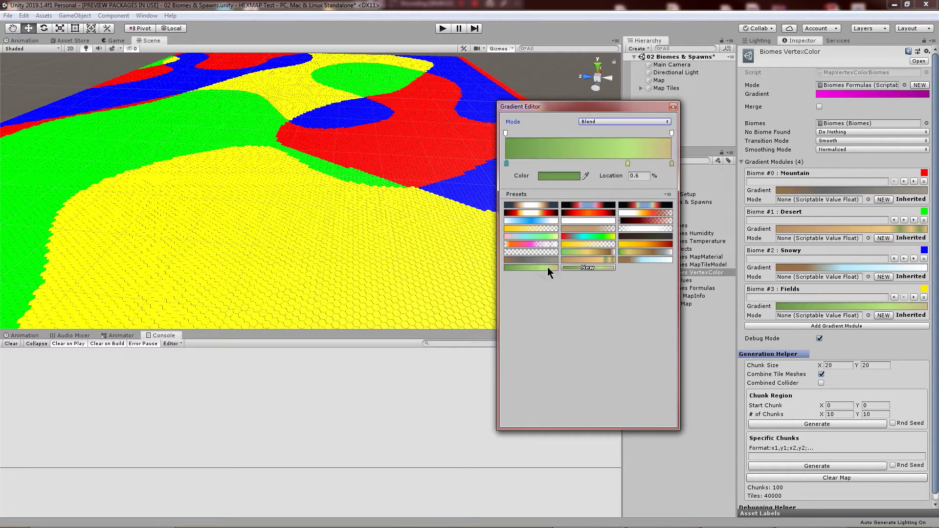
left_click(674, 107)
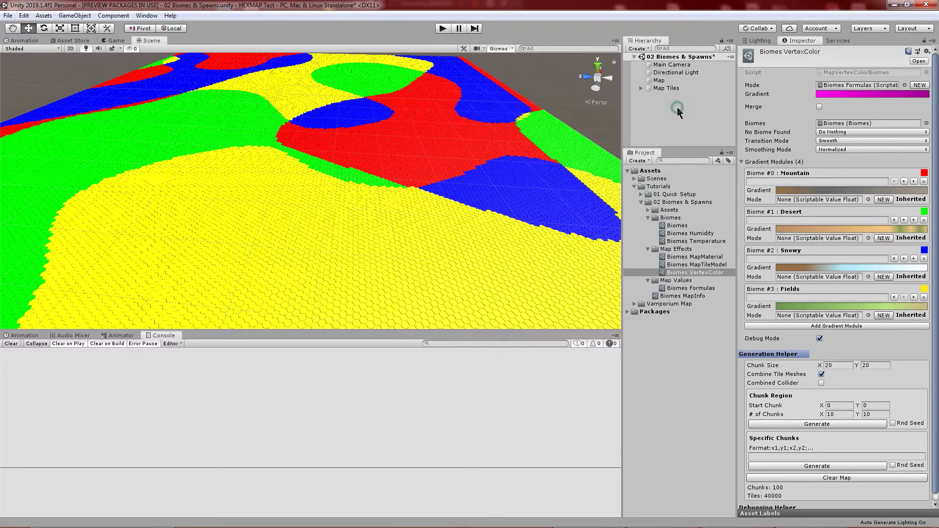
Disable debug mode and regenerate the chunk region with the biome gradients.
left_click(820, 339)
left_click(830, 425)
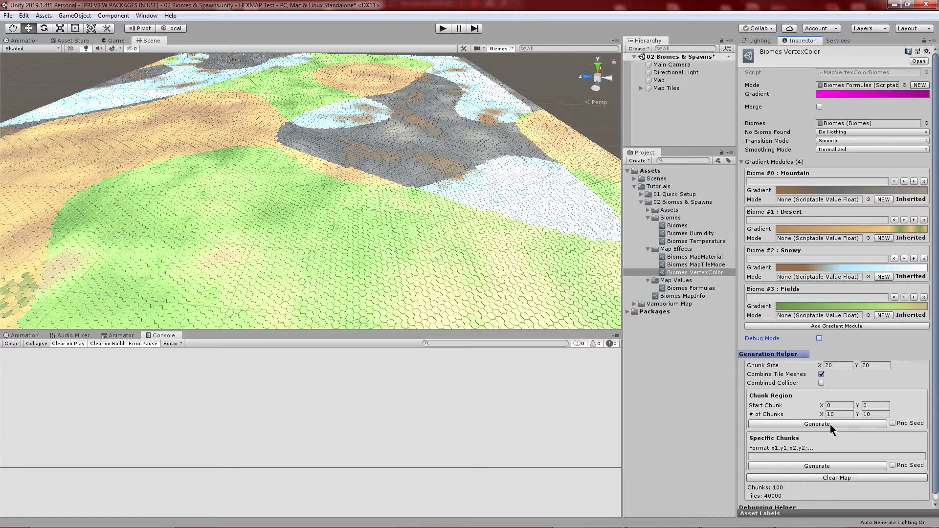
Create a Scriptable Value Formulas asset "Desert Color Formulas" in Map Values as the Desert module's mode and paste the copied formulas into it.
left_click(884, 239)
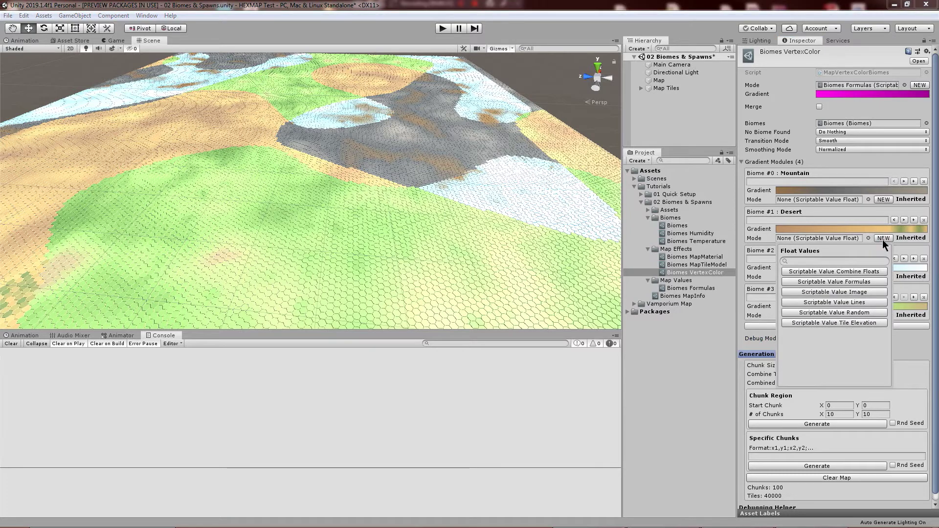
left_click(856, 283)
type("Desert Color Formulas")
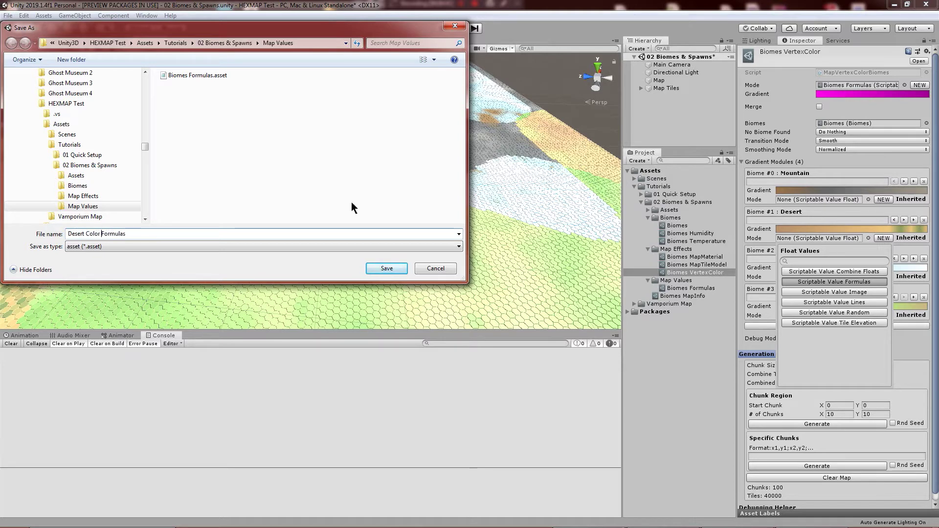
left_click(385, 268)
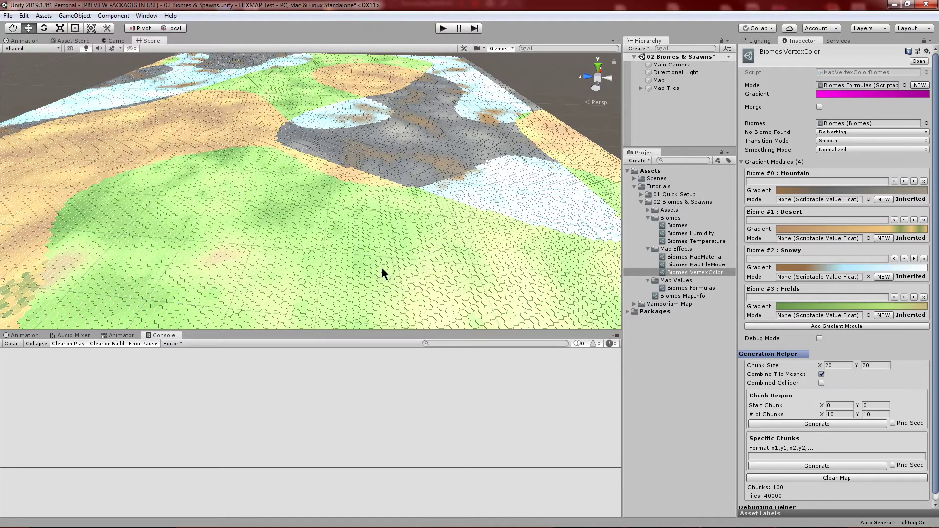
left_click(915, 103)
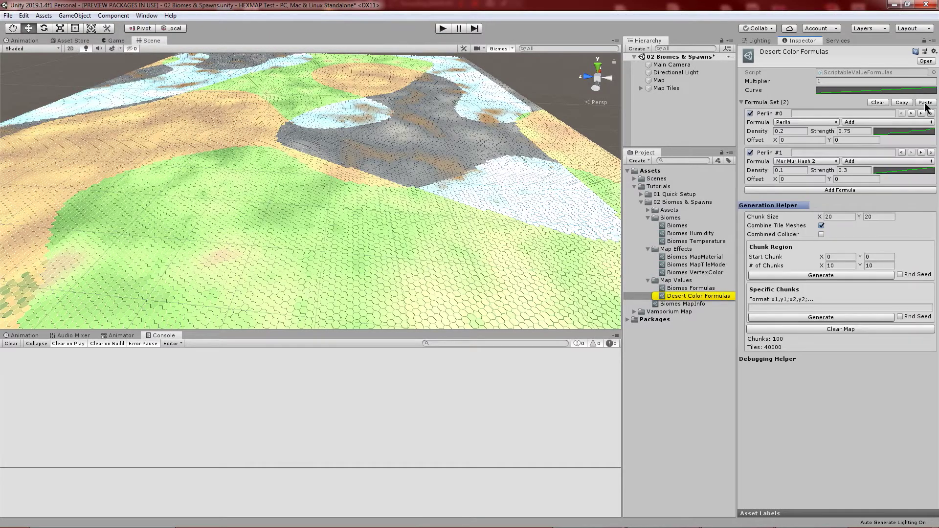
Regenerate the chunk region and examine the desert biome's coloring up close.
left_click(827, 275)
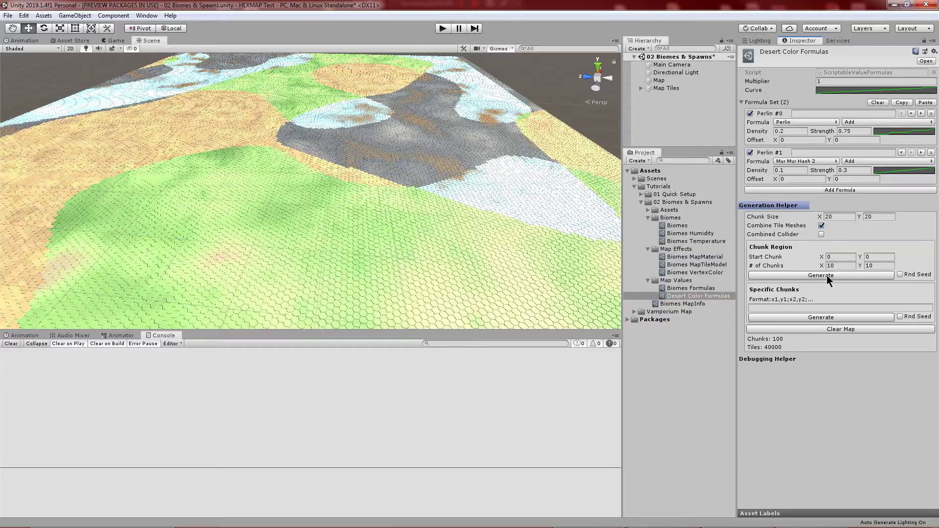
right_click_drag(206, 227, 241, 234, "alt")
middle_click_drag(241, 233, 741, 113, "alt")
right_click_drag(741, 113, 759, 84, "alt")
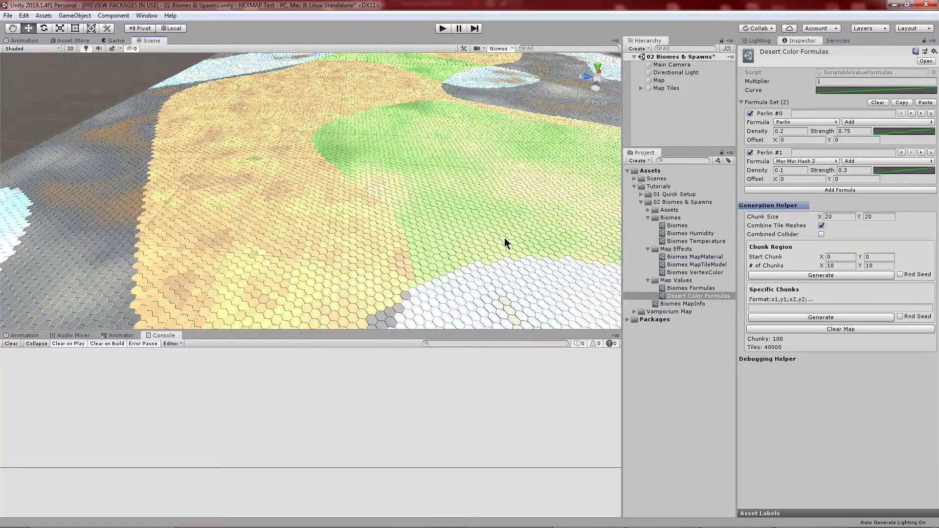
Add a Map Elevation Biomes effect to the Map object, saving its asset as "Biomes Elevation" in Map Effects.
left_click(698, 296)
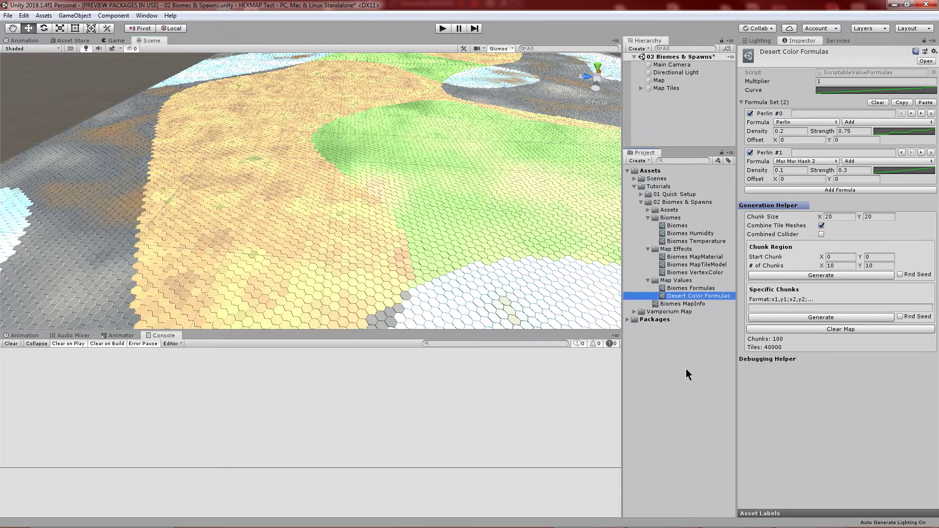
left_click(677, 80)
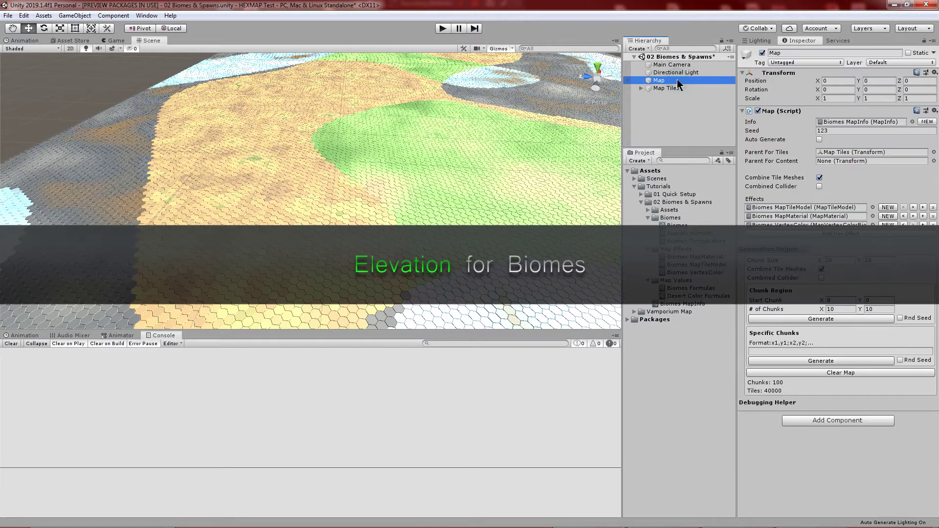
left_click(869, 233)
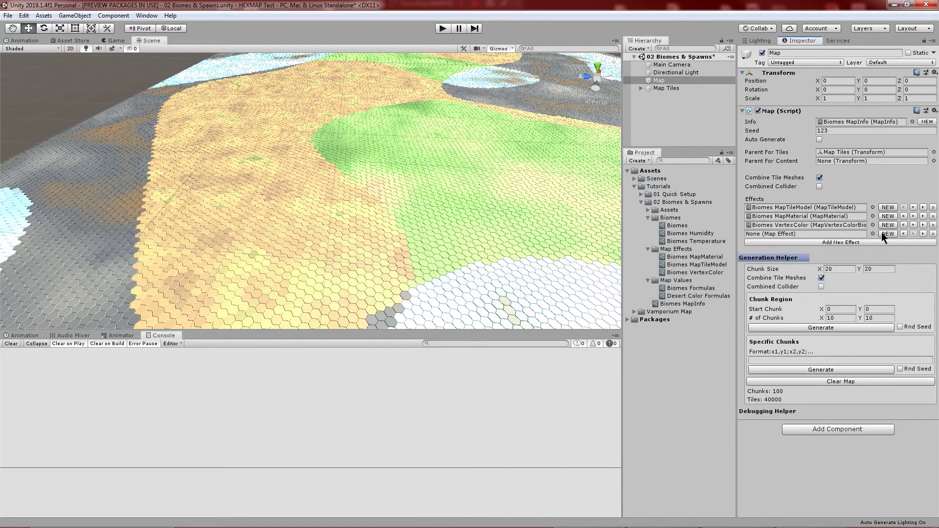
left_click(883, 234)
left_click(848, 288)
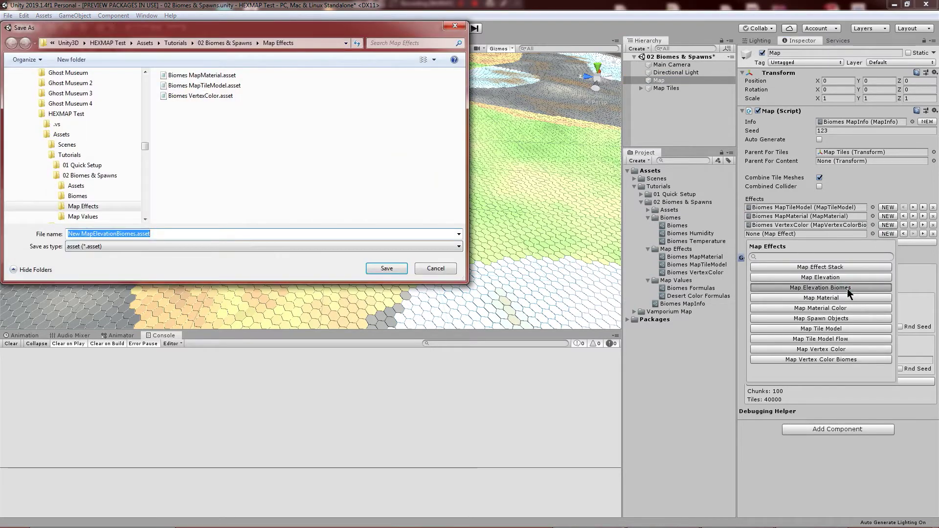
type("Biomes Elevation")
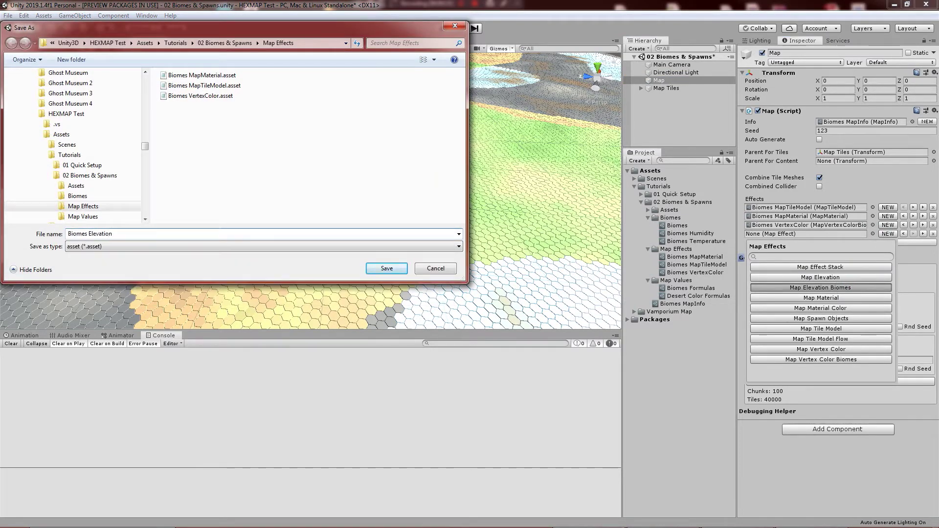
key("Return")
Configure the Biomes Elevation effect with Biomes Formulas as mode, a power of 6 and the Biomes asset as its biomes.
double_click(822, 234)
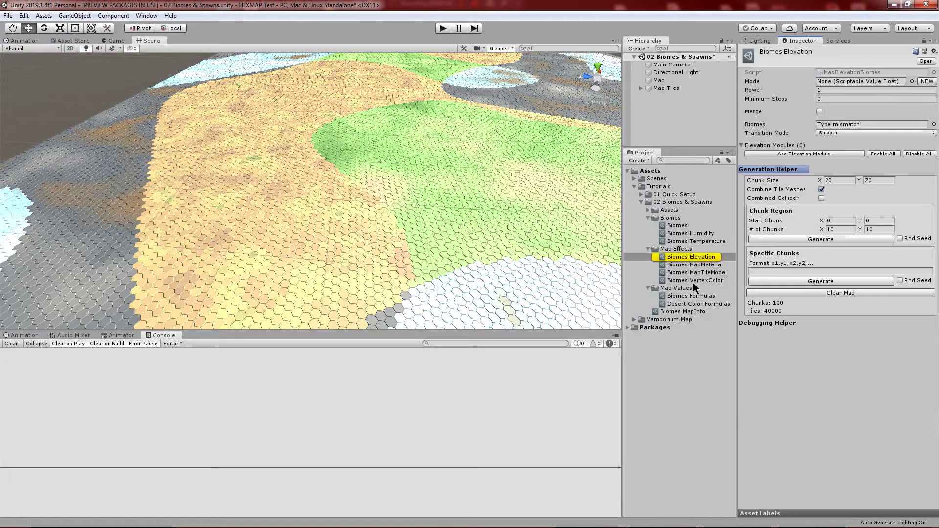
left_click(693, 295)
left_click_drag(720, 276, 872, 81)
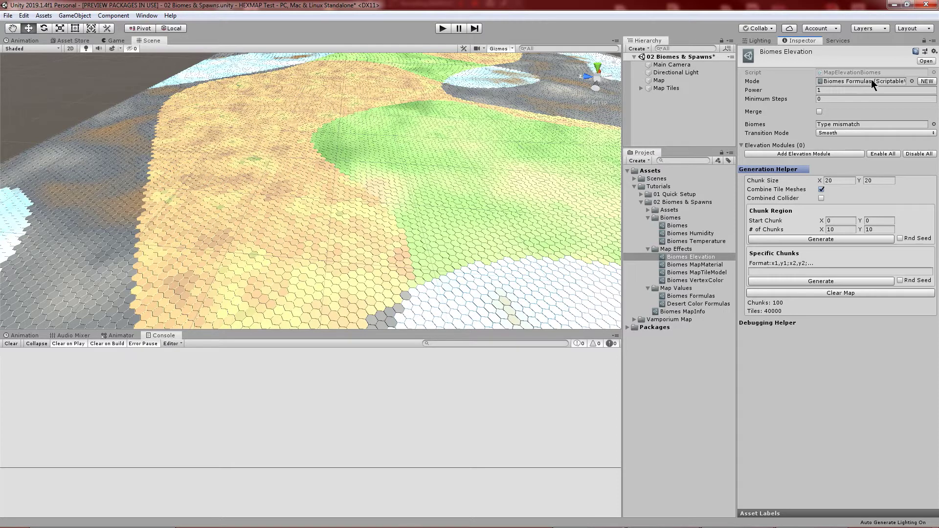
left_click(860, 91)
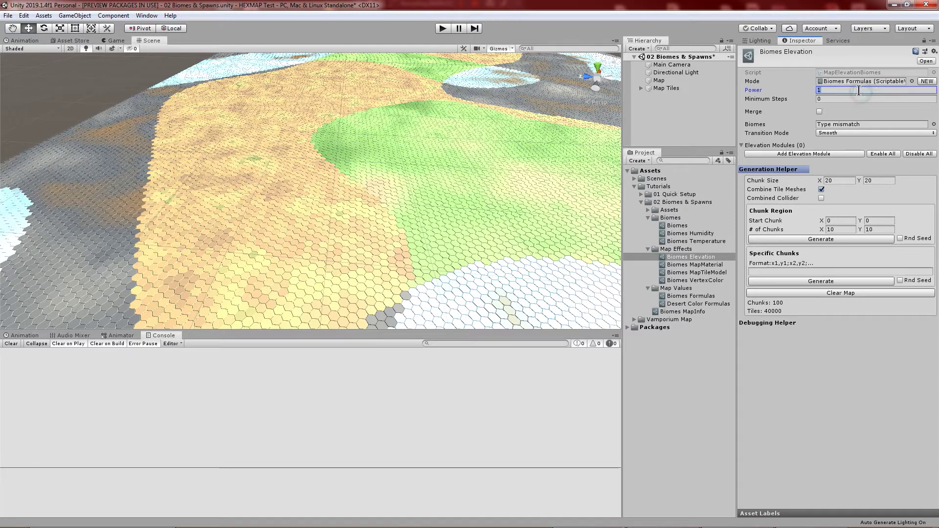
type("6")
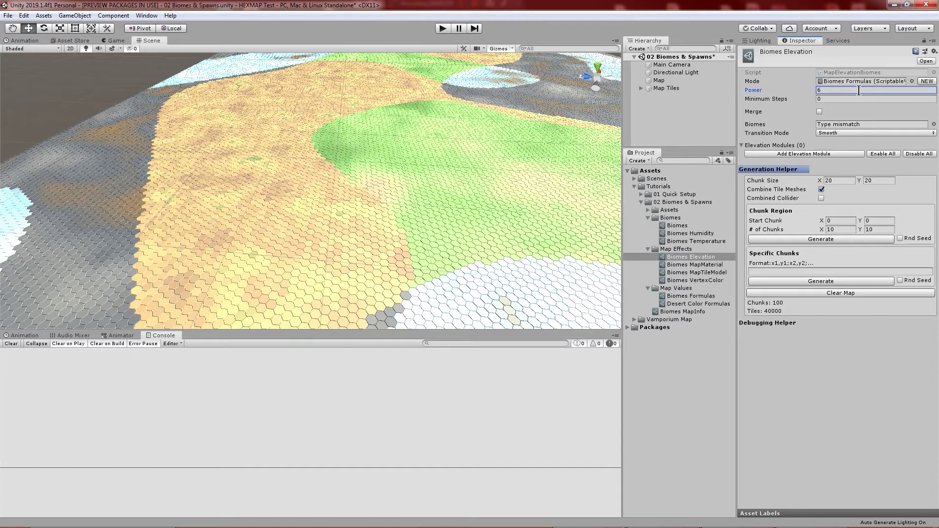
left_click_drag(684, 228, 839, 126)
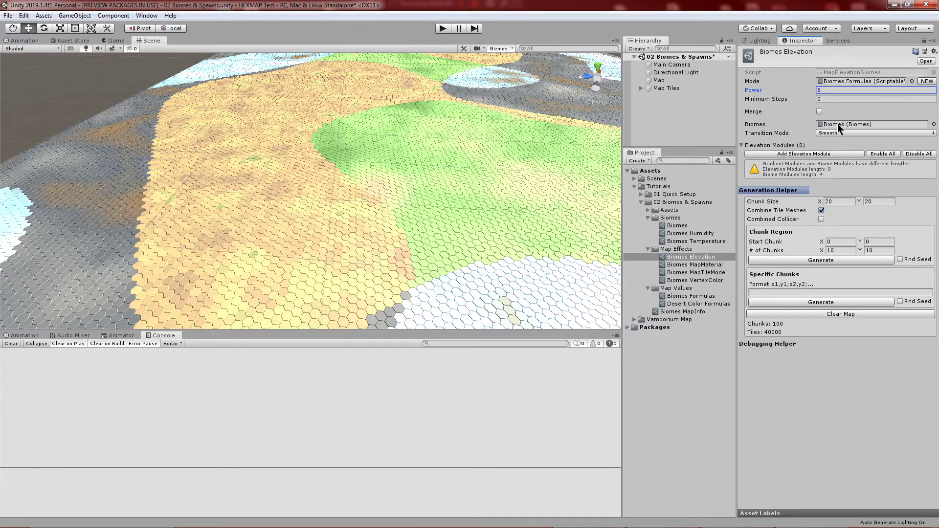
Add four elevation modules for Mountain, Desert, Snowy and Fields, and regenerate the chunk region.
left_click(826, 154)
left_click(817, 193)
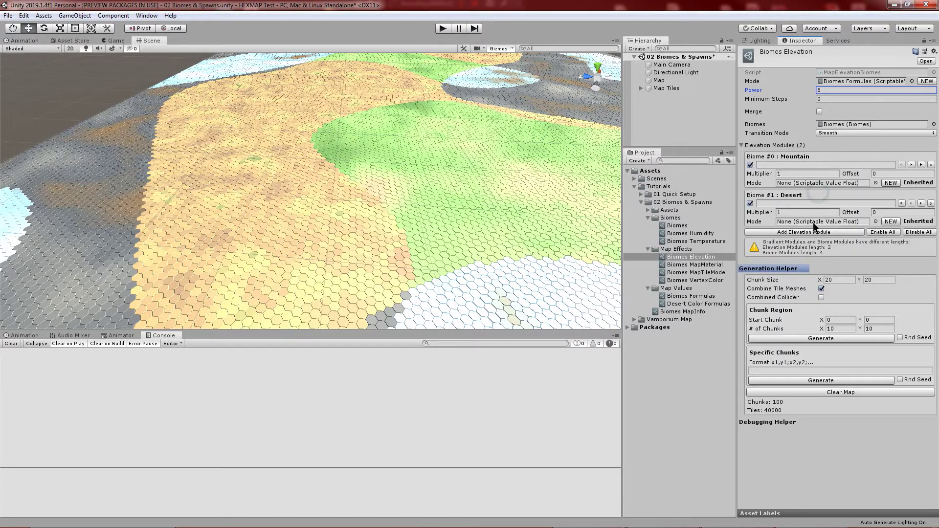
left_click(812, 232)
left_click(805, 271)
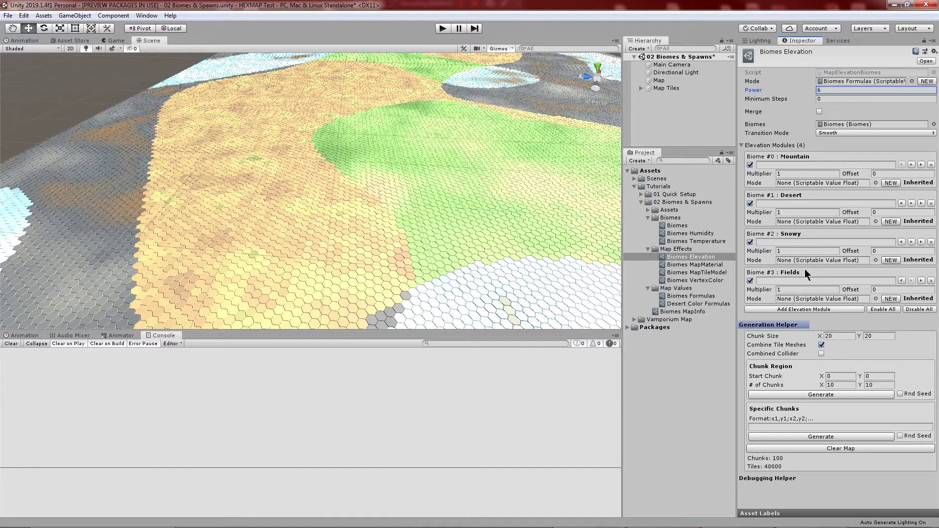
left_click(818, 397)
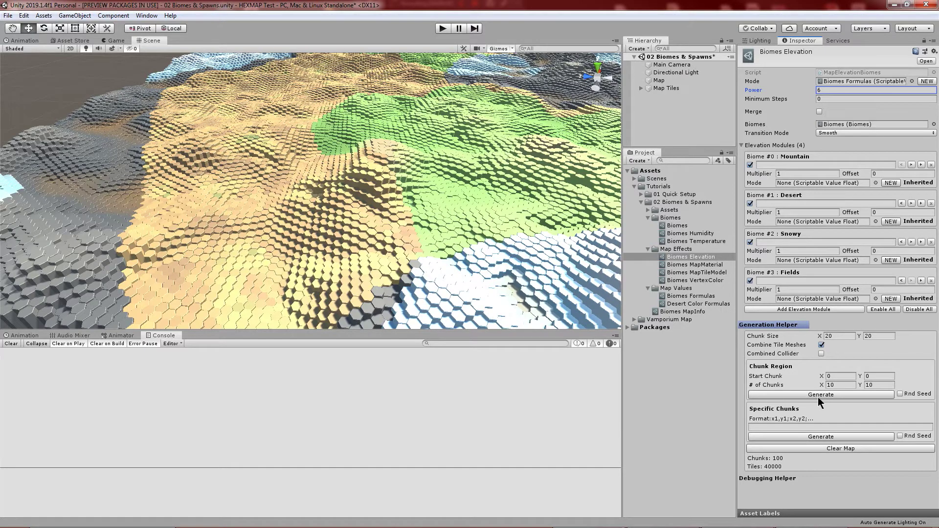
Disable the Mountain, Desert, Snowy and Fields elevation modules.
left_click(750, 165)
left_click(750, 203)
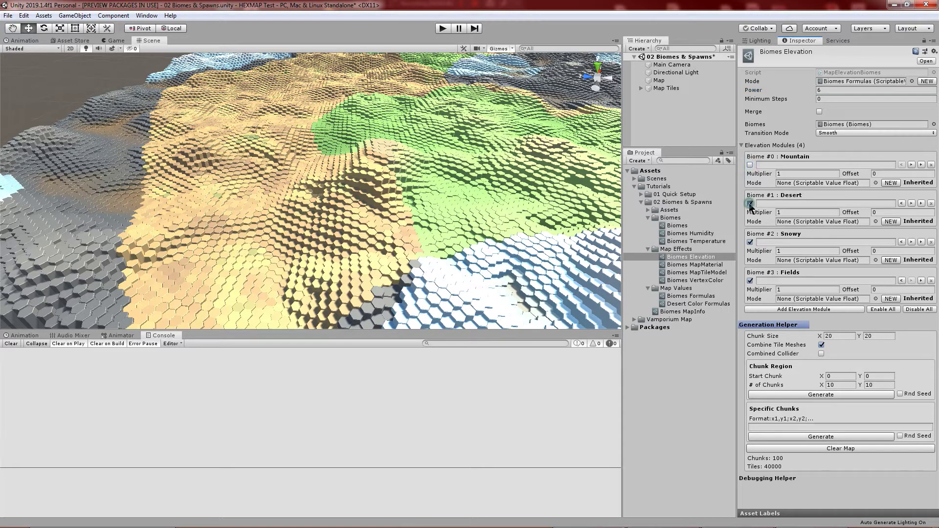
left_click(750, 242)
left_click(750, 281)
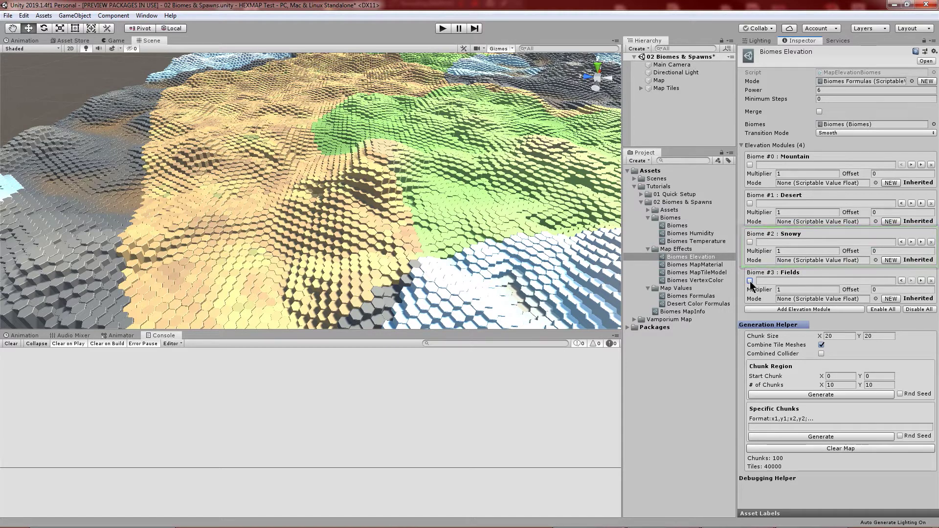
Enable the Snowy elevation module, set its offset to 2 and regenerate the chunk region.
left_click(750, 242)
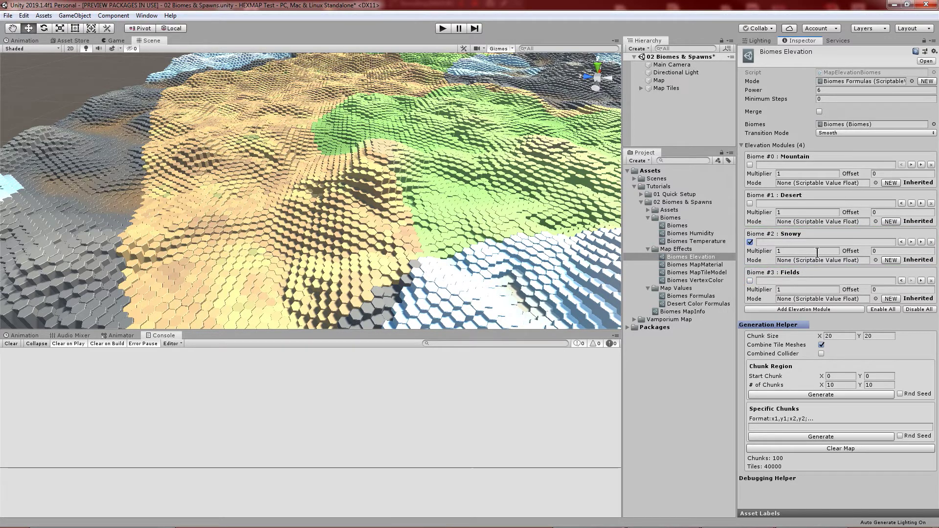
left_click(890, 251)
type("2")
left_click(843, 394)
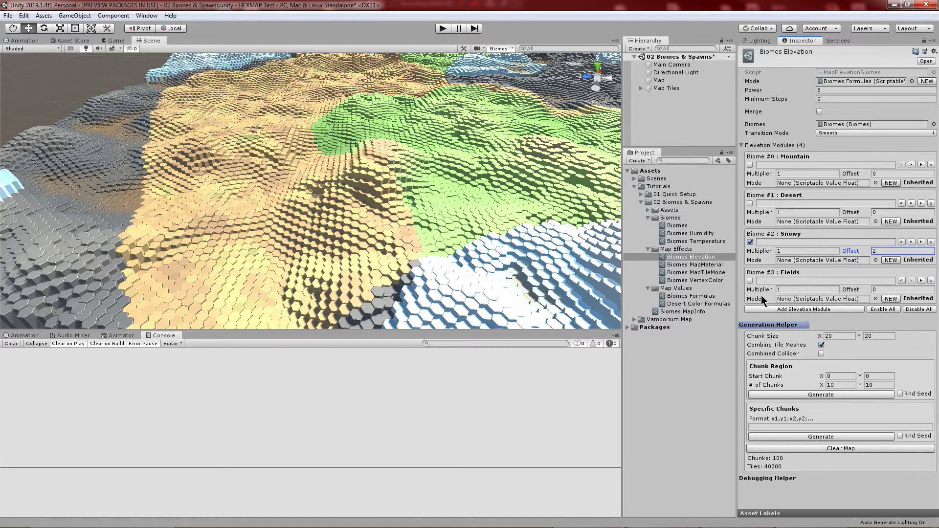
Enable the Fields elevation module, set its multiplier to 0.5 and regenerate the chunk region.
left_click(751, 280)
left_click(782, 290)
type("0.5")
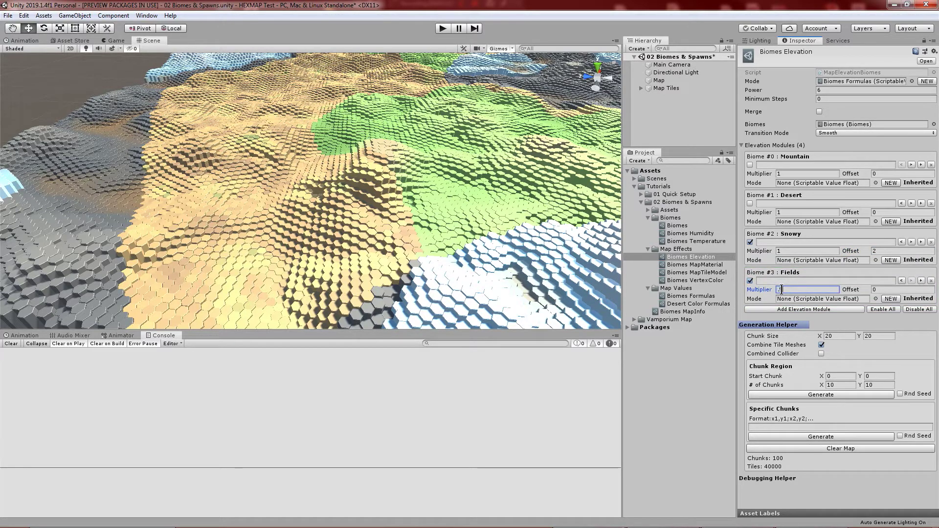
left_click(822, 396)
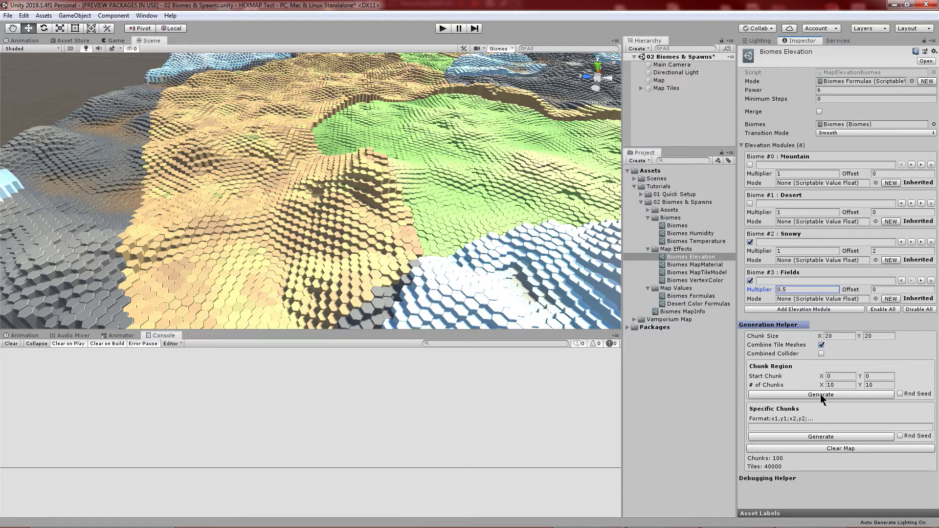
Enable the Desert elevation module, create a Scriptable Value Formulas asset "Desert Elevation" in Map Values as its mode and paste the copied formulas into it.
left_click(749, 203)
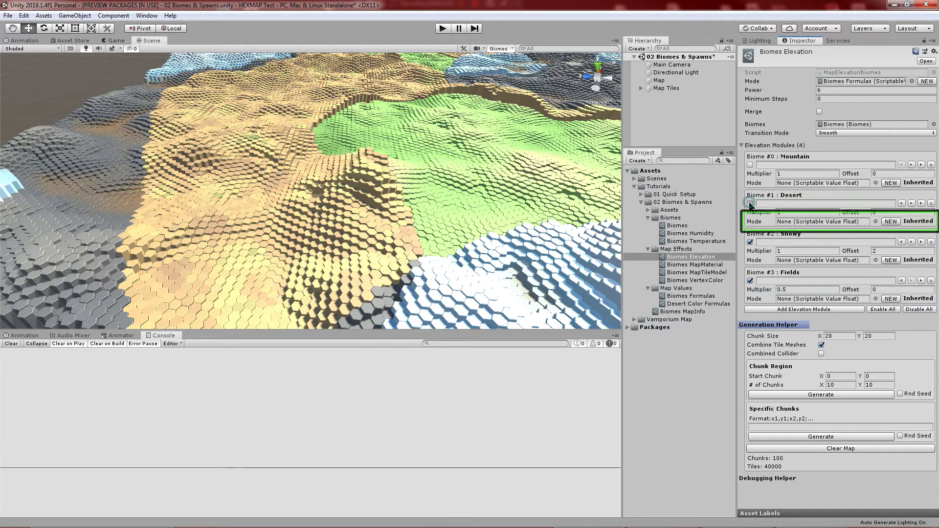
left_click(892, 221)
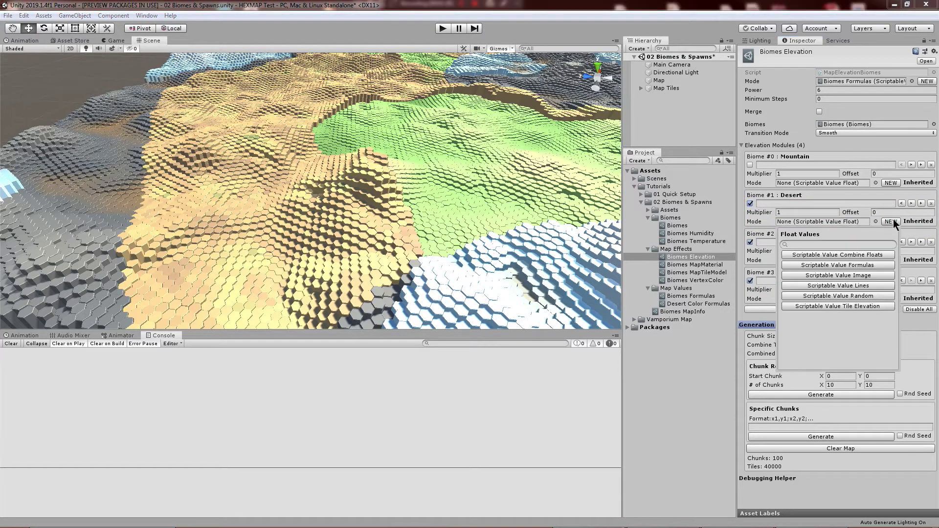
left_click(838, 266)
left_click(242, 42)
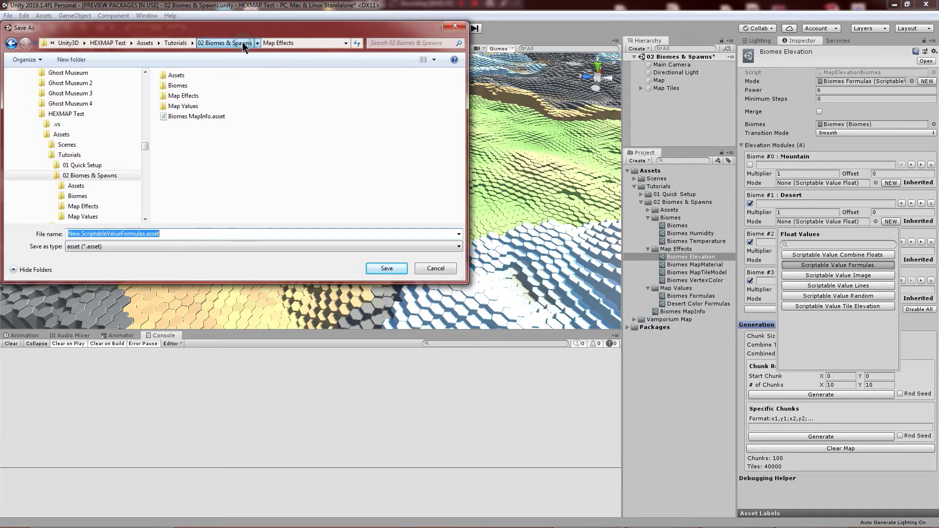
double_click(183, 105)
left_click(175, 231)
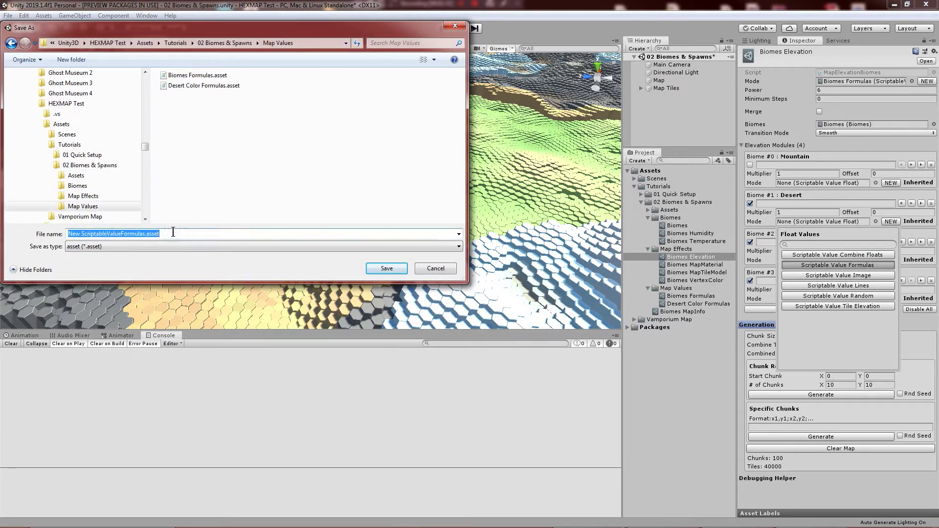
type("Desert Elevation")
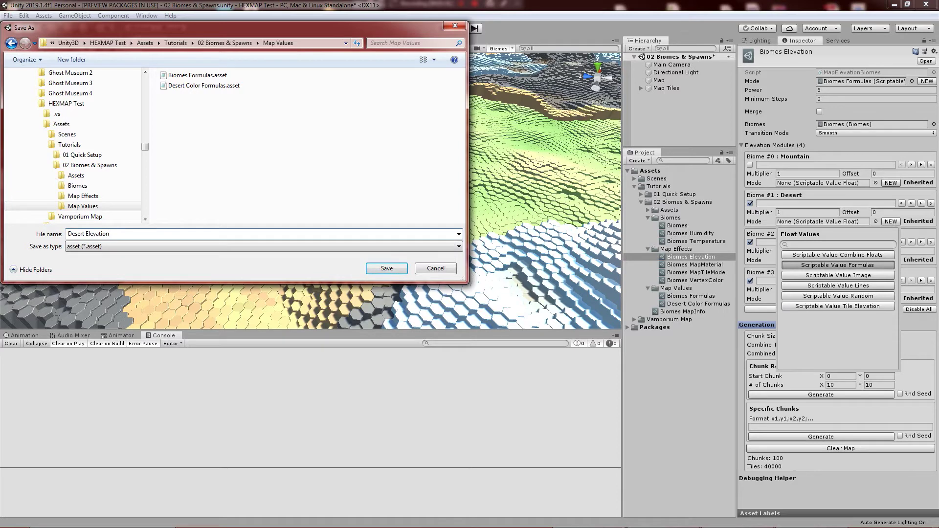
key("Return")
double_click(812, 221)
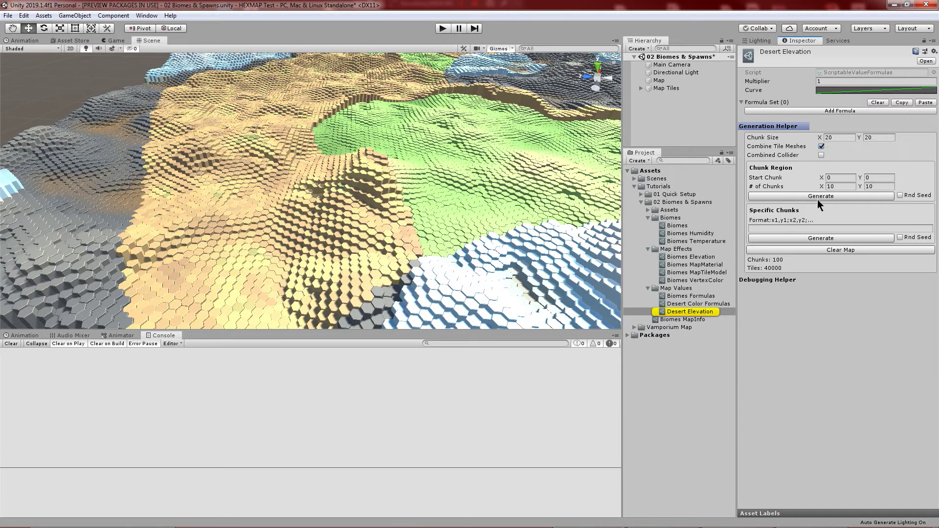
left_click(925, 102)
Enable the Mountain module in the Biomes Elevation effect and set its multiplier to 1.5.
left_click(701, 258)
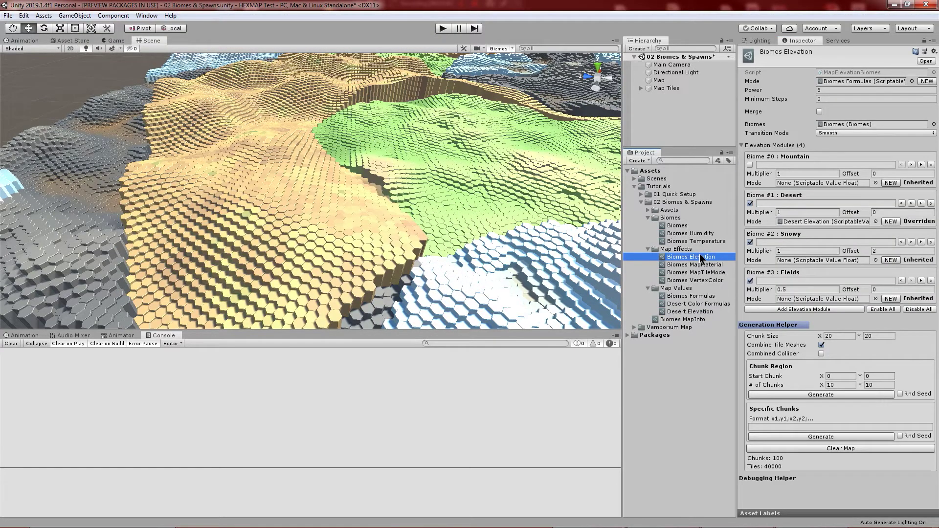
left_click(750, 165)
left_click(787, 173)
type(".5")
Set the Desert elevation module's multiplier to 0.15 and its offset to -0.7, and regenerate the chunk region.
left_click(788, 212)
type(".15")
left_click(890, 212)
type("-0.7")
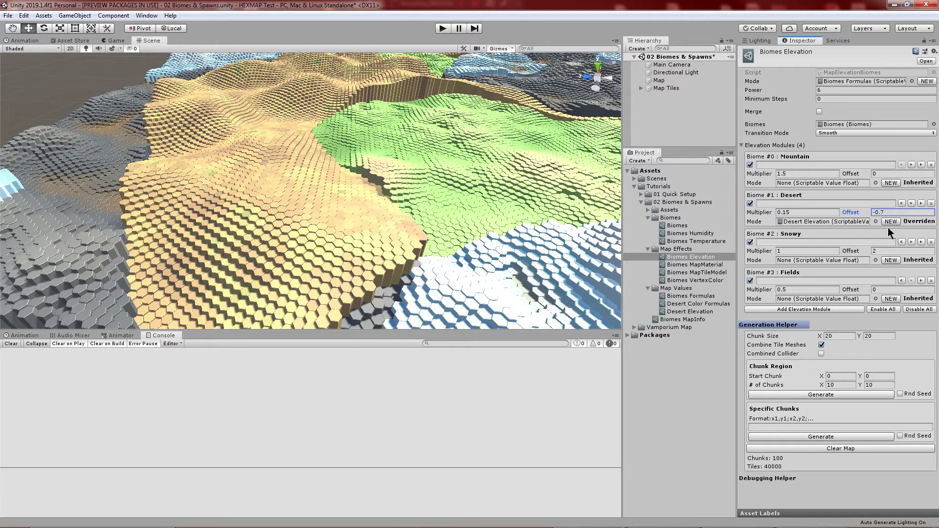
left_click(842, 395)
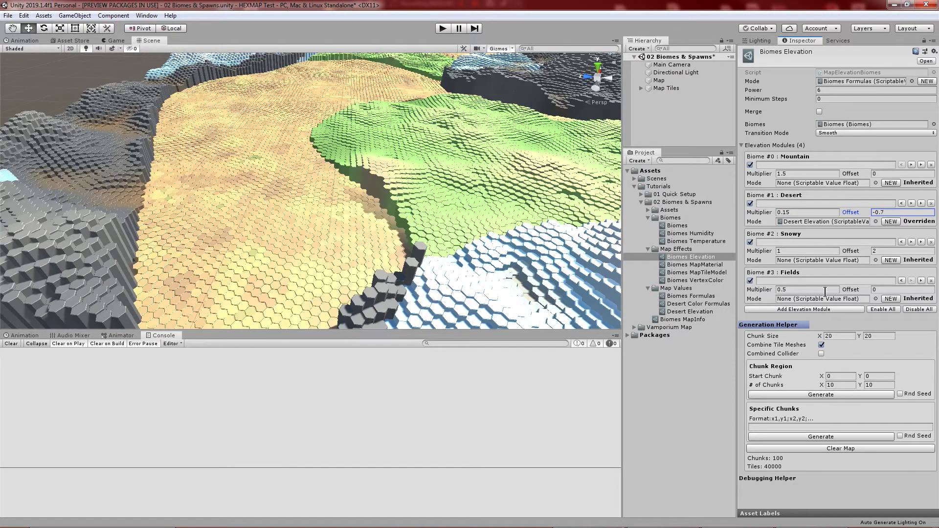
Raise the Desert elevation module's multiplier to 0.17, regenerate the chunk region and look over the whole terrain.
left_click(806, 211)
type("0.17")
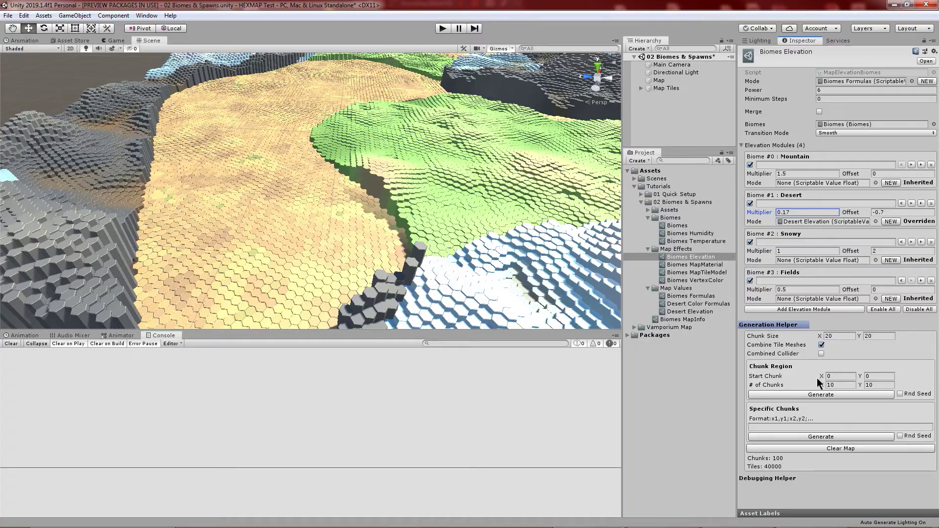
left_click(823, 395)
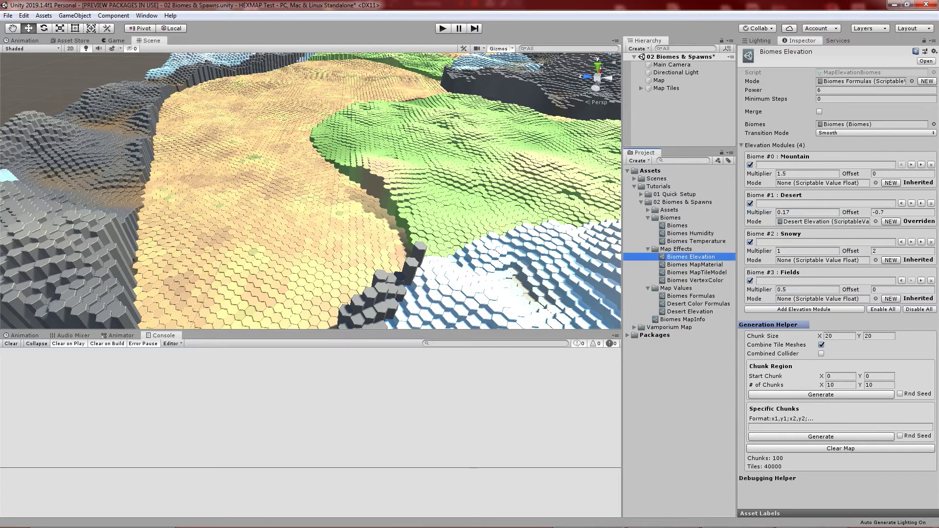
middle_click_drag(500, 267, 245, 243)
scroll(406, 218, "down", 5)
middle_click_drag(429, 177, 424, 268)
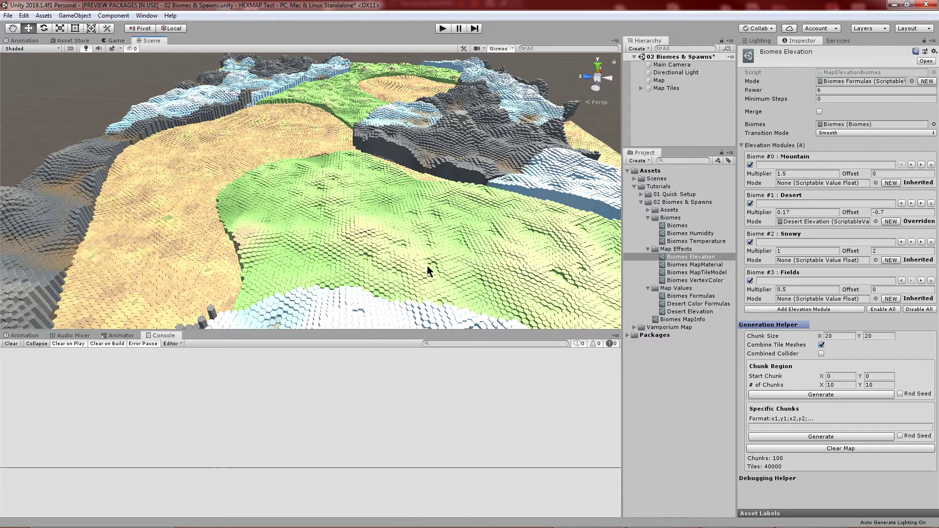
left_click(635, 270)
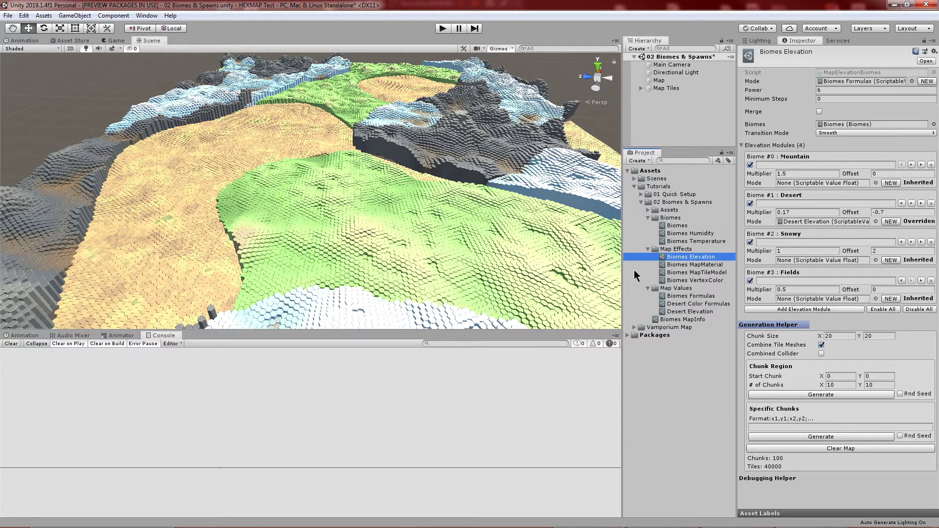
Add a Map Spawn Objects effect to the Map and save its asset as "Biomes SpawnObjects" in the Map Effects folder.
left_click(658, 80)
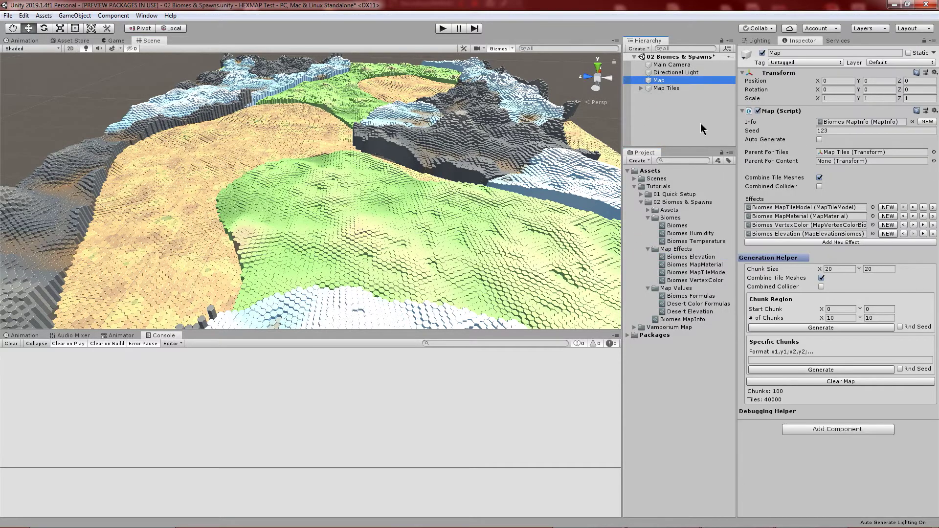
left_click(864, 243)
left_click(886, 243)
left_click(843, 327)
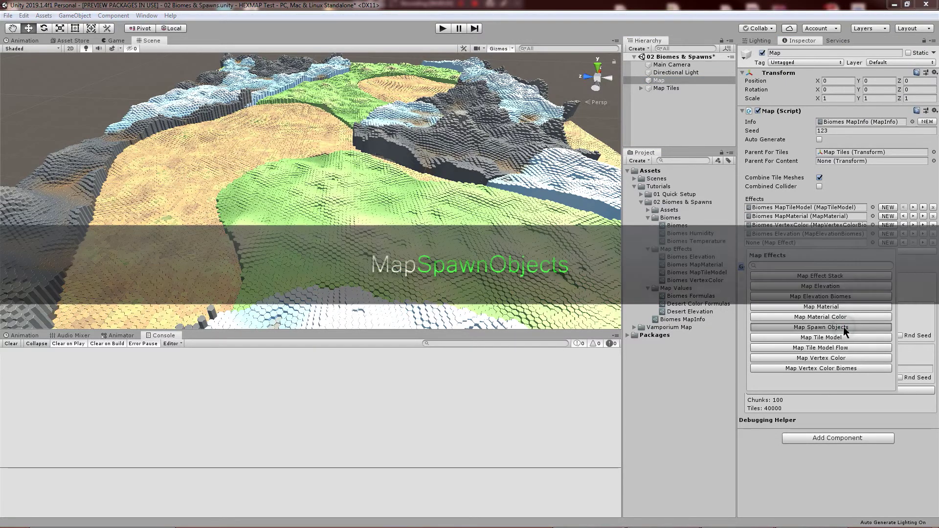
double_click(183, 96)
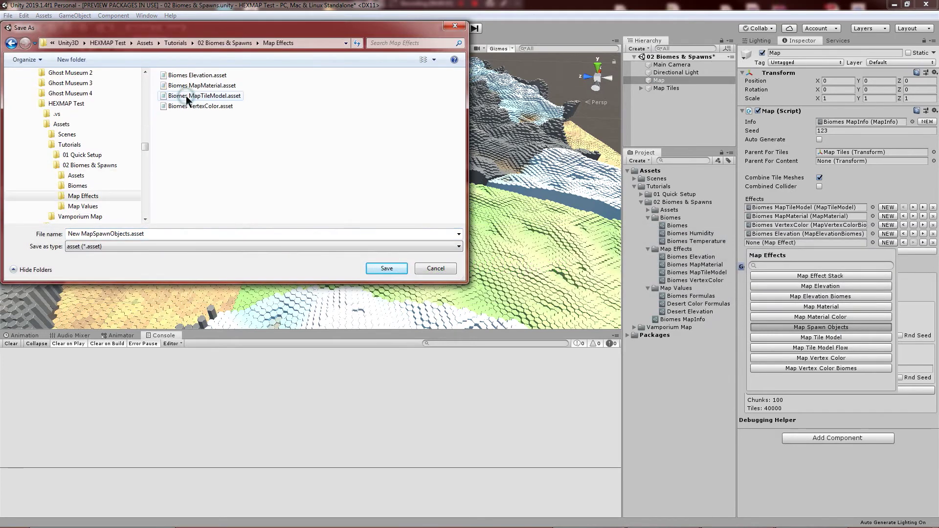
left_click(224, 234)
type("Biomes Spaw")
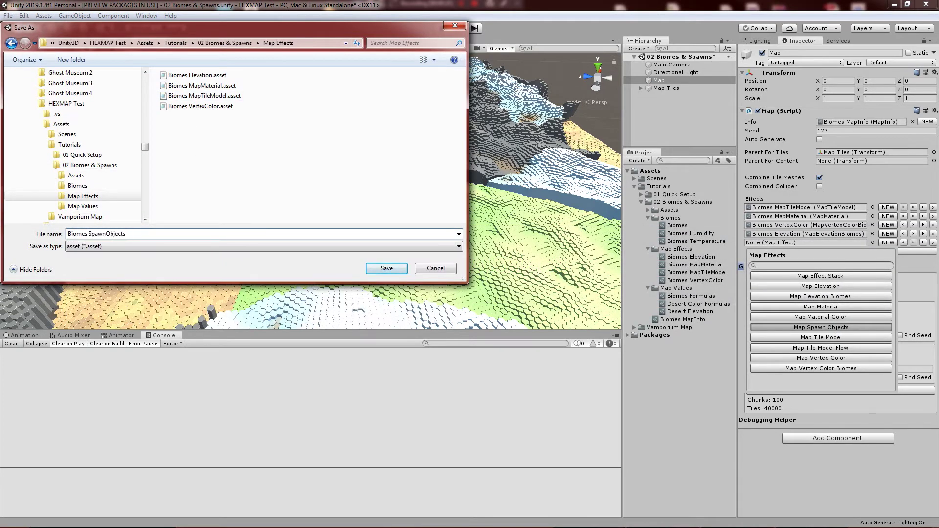
key("Return")
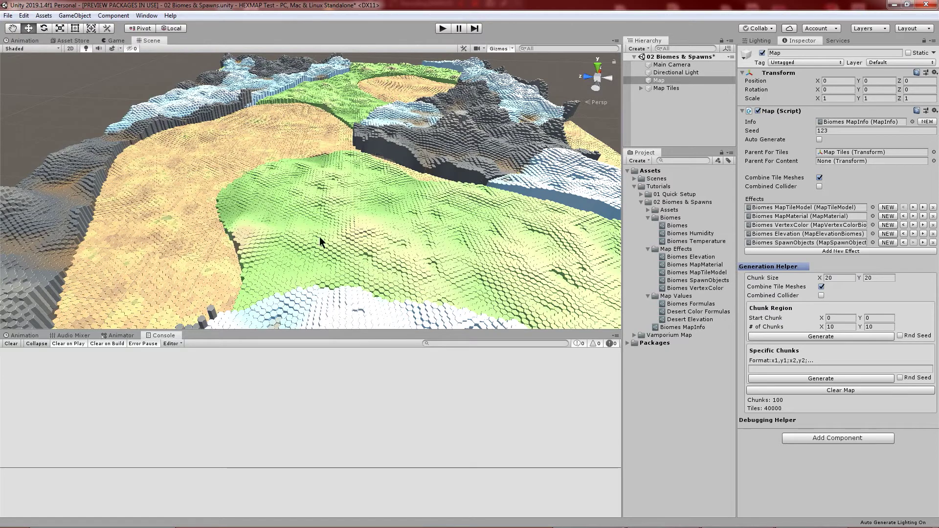
Assign the Biomes asset to the Biomes SpawnObjects effect and add a layer named "Desert Cacti" for biome 1.
double_click(766, 243)
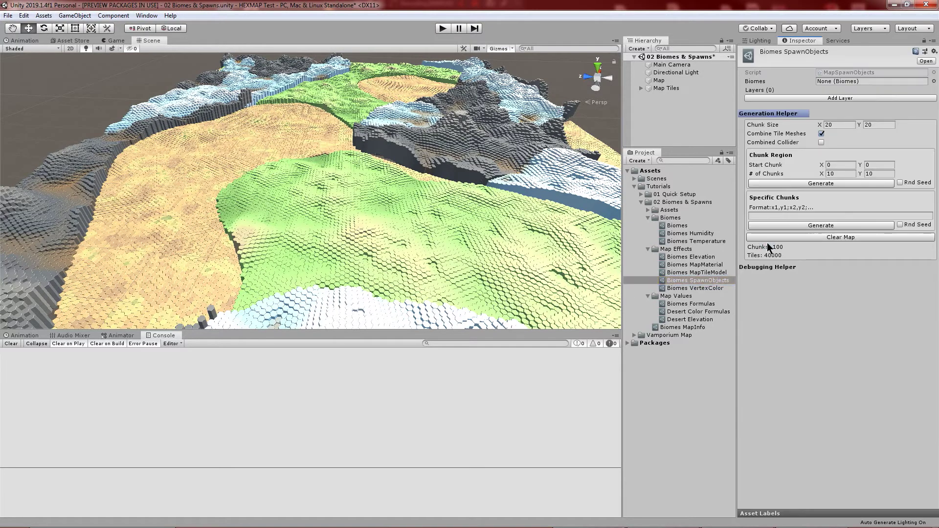
left_click_drag(683, 225, 844, 84)
left_click(839, 97)
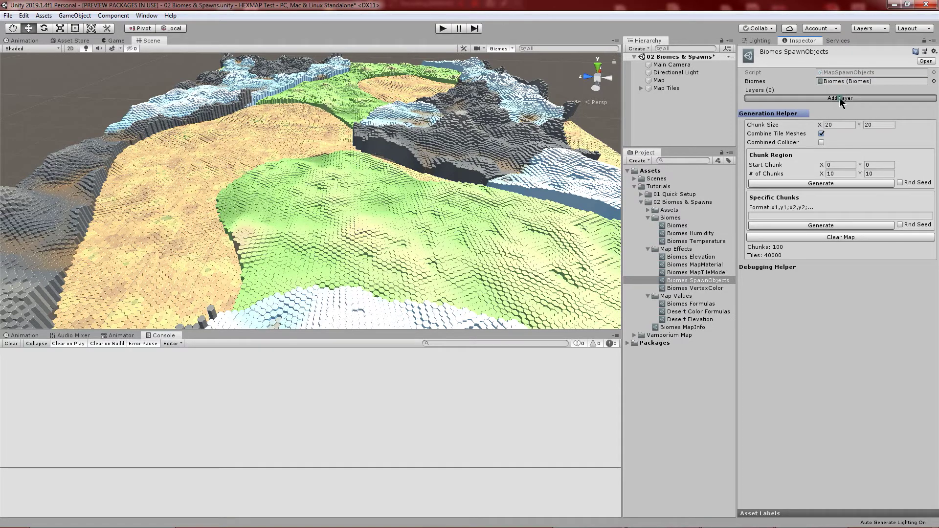
left_click(840, 100)
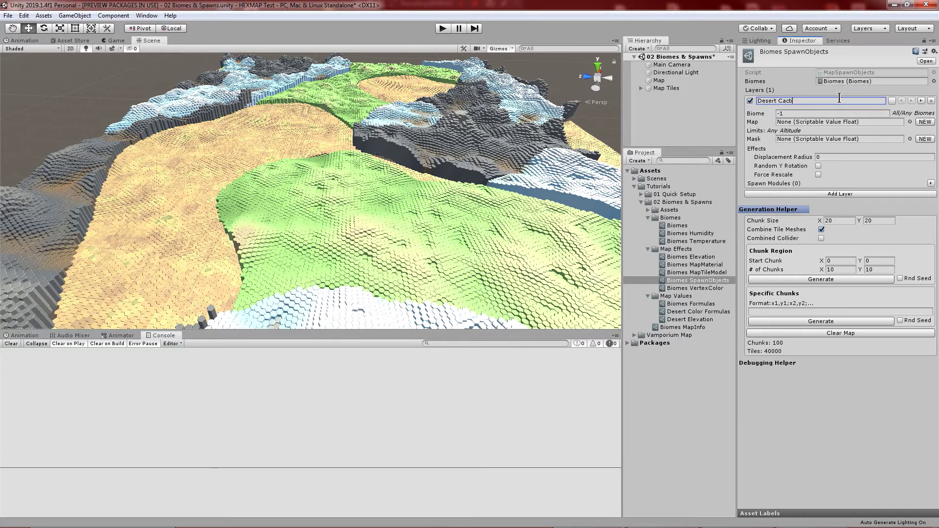
left_click(817, 113)
type("1")
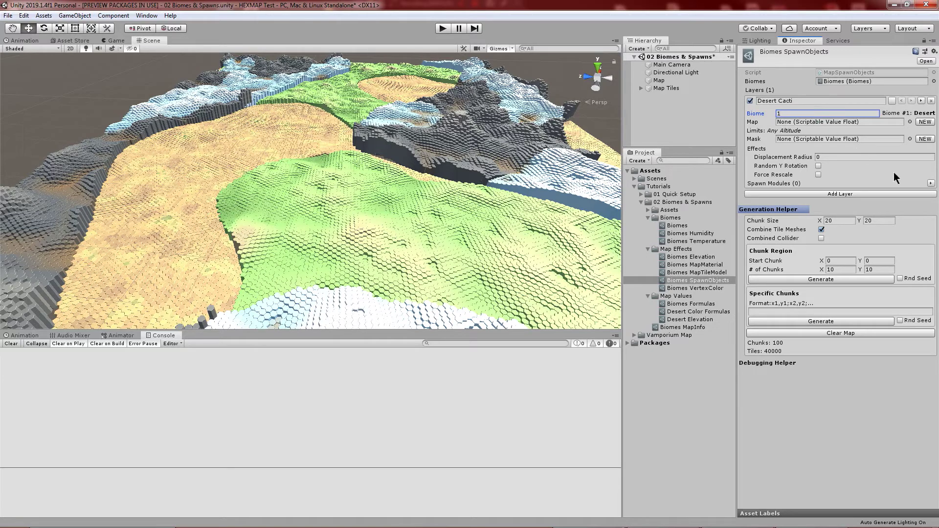
Add two spawn modules to the Desert Cacti layer: Cactus 1 at a chance of 0.2 and Cactus 2 at 0.3.
left_click(932, 184)
left_click(931, 184)
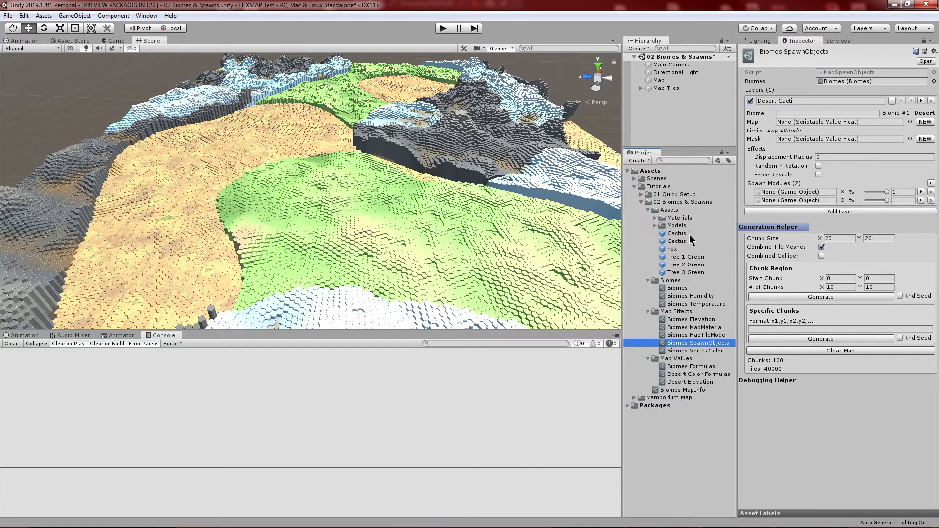
left_click_drag(690, 235, 804, 194)
left_click_drag(690, 241, 785, 204)
left_click(897, 192)
type("0.2")
left_click(912, 201)
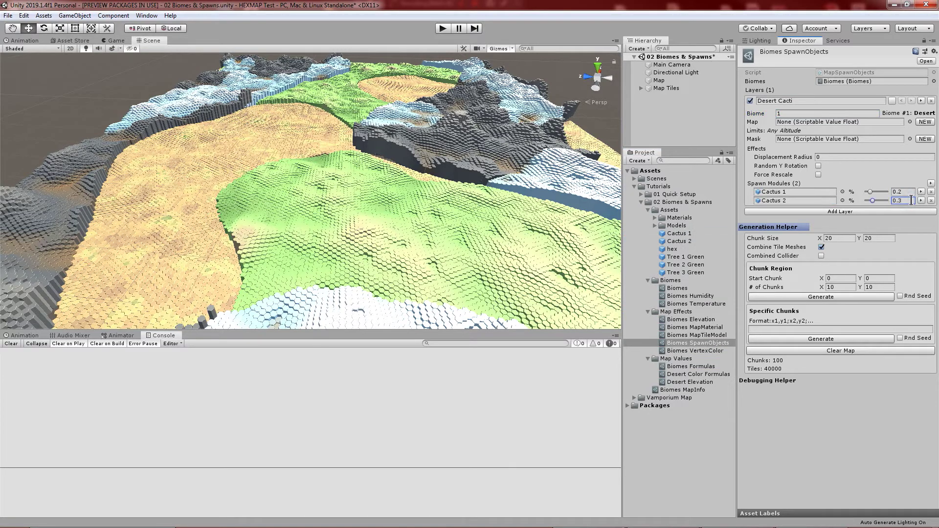
Add a second spawn layer named "Forest" and set its biome to 3.
left_click(901, 212)
left_click(872, 214)
type("Forest")
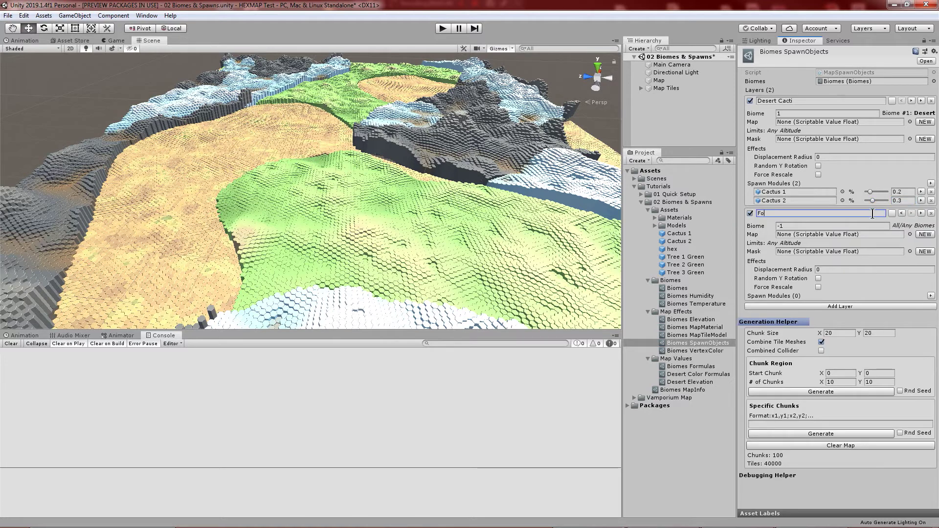
left_click(868, 225)
type("3")
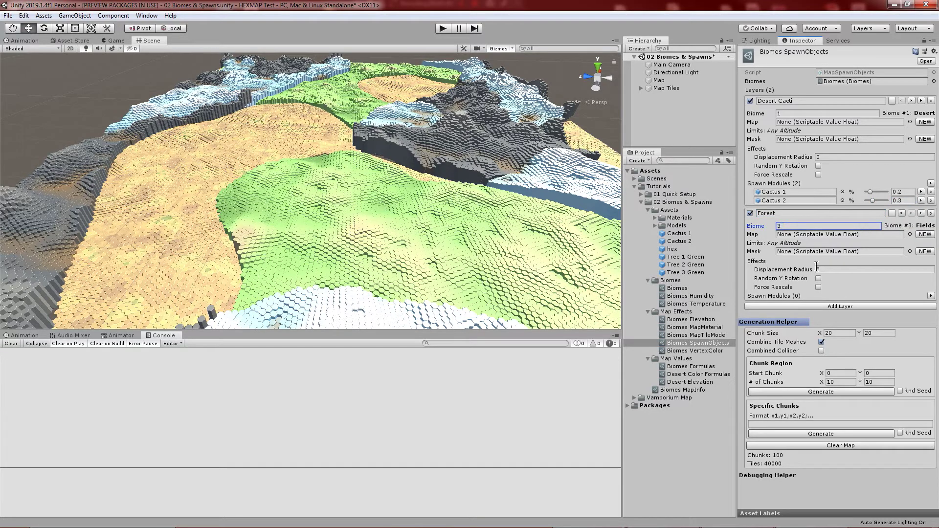
Add three spawn modules to the Forest layer and assign Tree 1 Green, Tree 2 Green and Tree 3 Green to them.
left_click(932, 296)
left_click(932, 296)
left_click(931, 296)
left_click_drag(685, 257, 779, 323)
Enable Random Y Rotation and Force Rescale for the Forest layer, with a rescale range of 0.8 to 1.2.
left_click(817, 278)
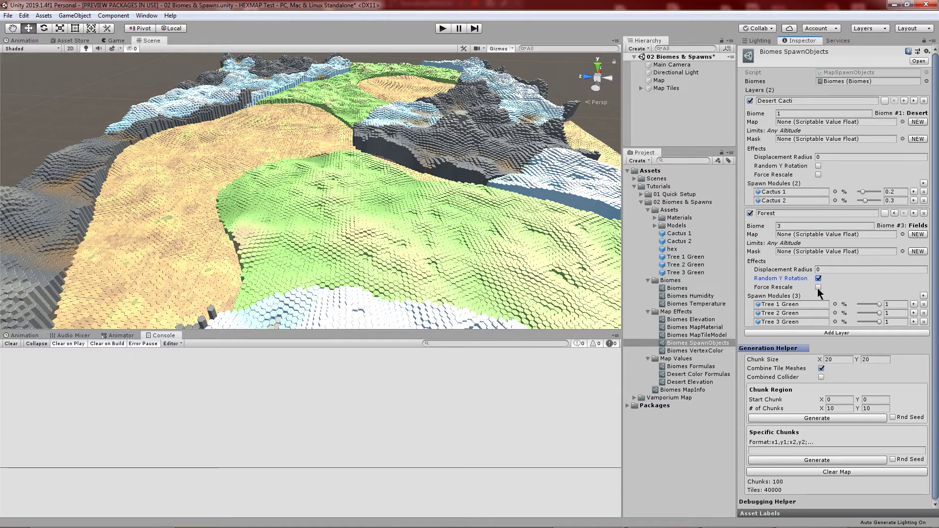
left_click(818, 288)
left_click(828, 295)
type("0.8")
left_click(869, 297)
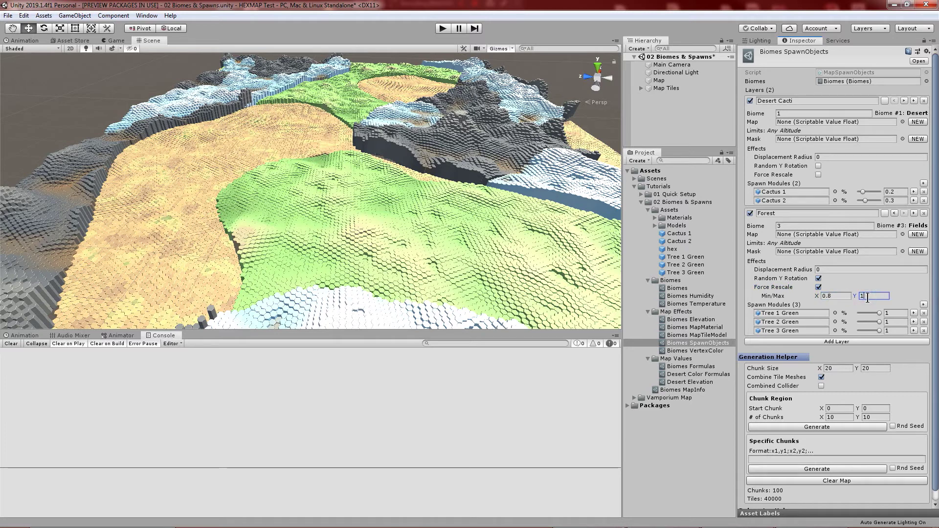
type(".2")
Regenerate the chunk region and inspect the spawned cacti and trees up close.
left_click(842, 428)
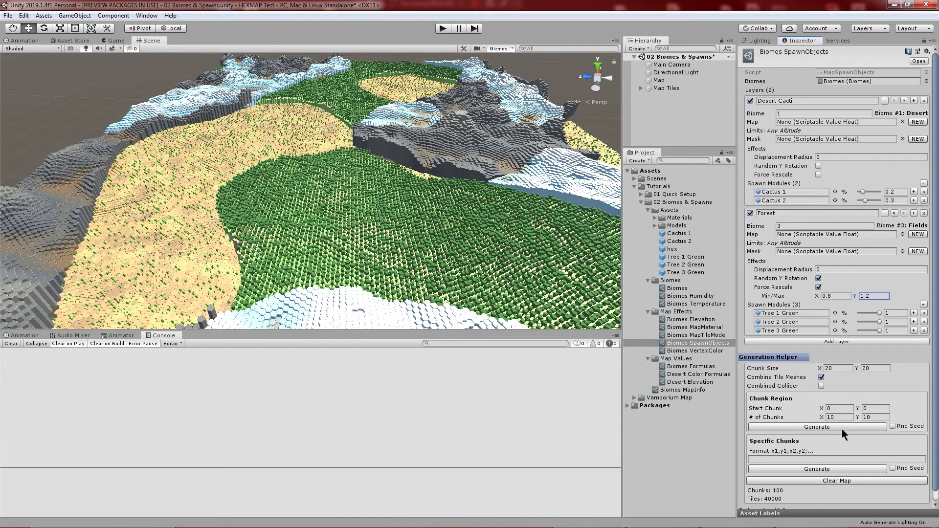
scroll(425, 235, "up", 5)
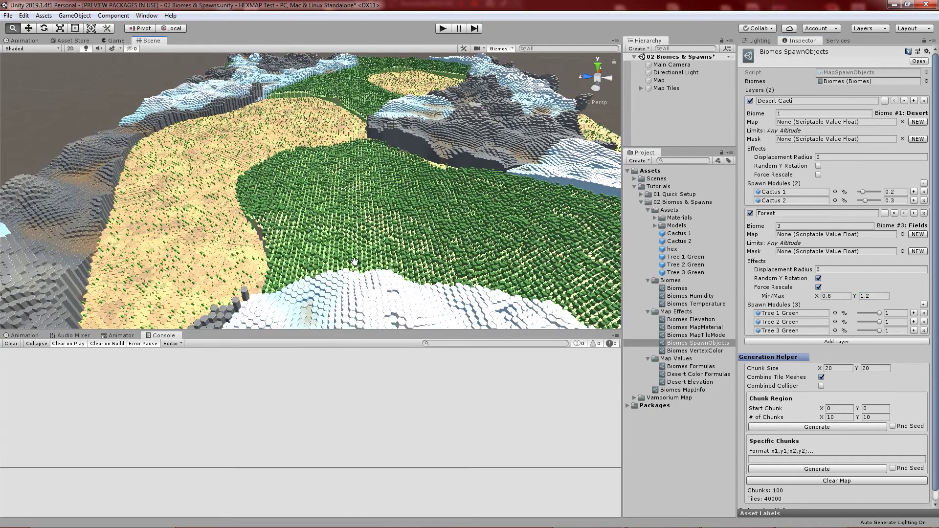
left_click_drag(254, 213, 323, 215, "alt")
scroll(272, 222, "up", 2)
scroll(272, 219, "up", 2)
middle_click_drag(272, 220, 338, 171)
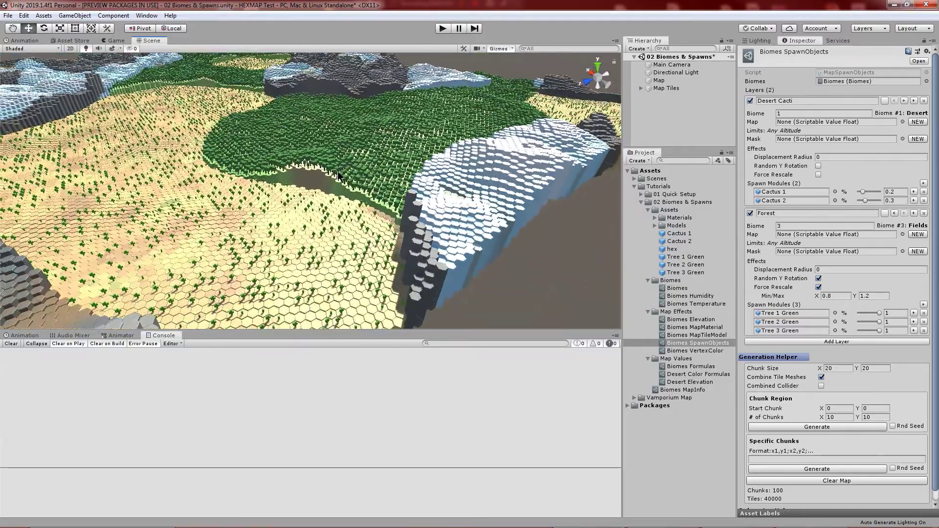
As the Forest layer's mask, create a Scriptable Value Formulas asset "Fields Forest Mask" in Map Values, paste the copied formulas and regenerate the chunk region.
left_click(916, 251)
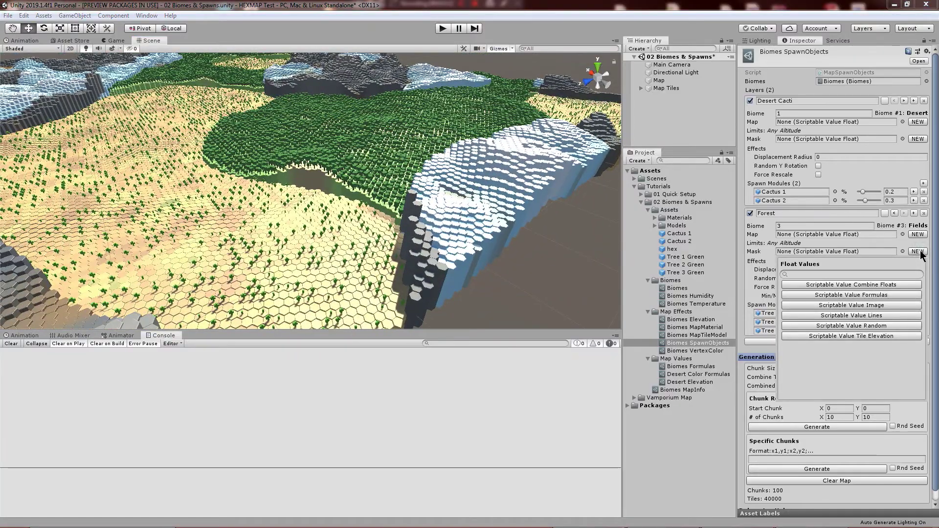
left_click(874, 296)
left_click(225, 43)
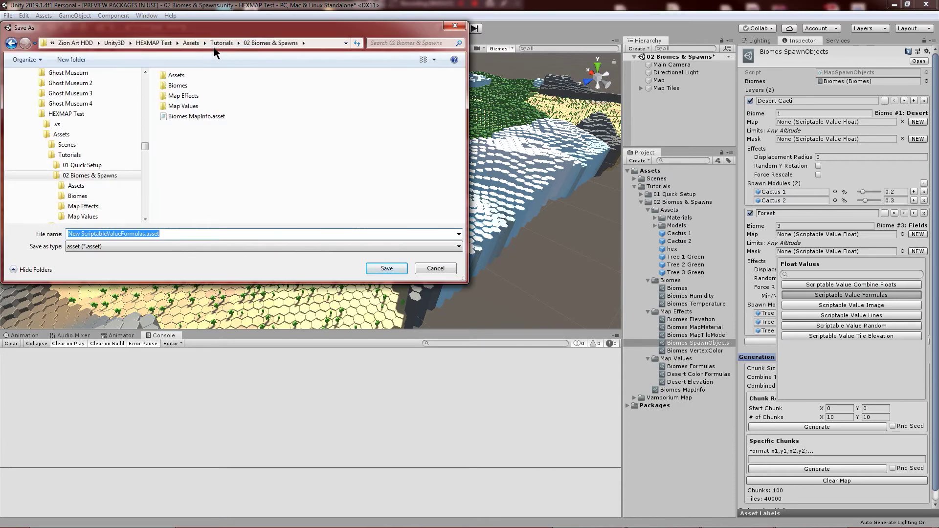
double_click(180, 106)
type("Fields Forest Mask")
key("Return")
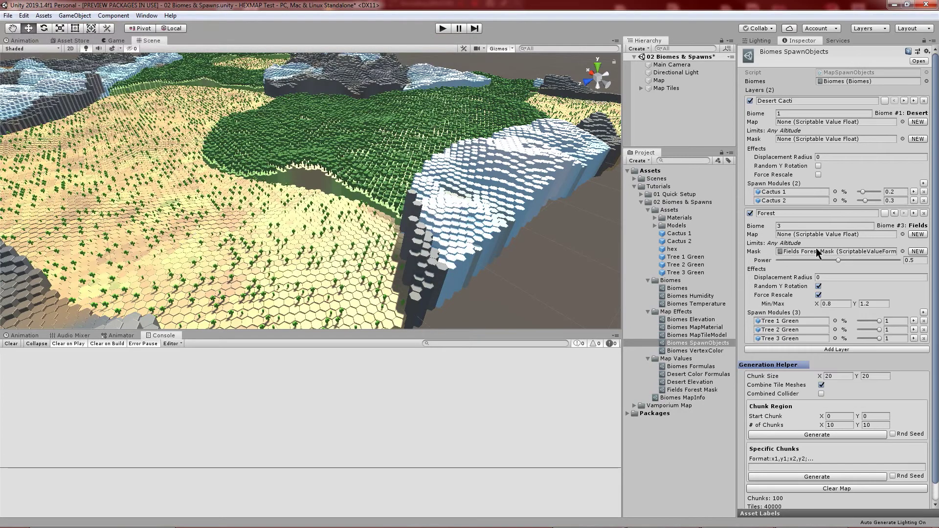
left_click(925, 103)
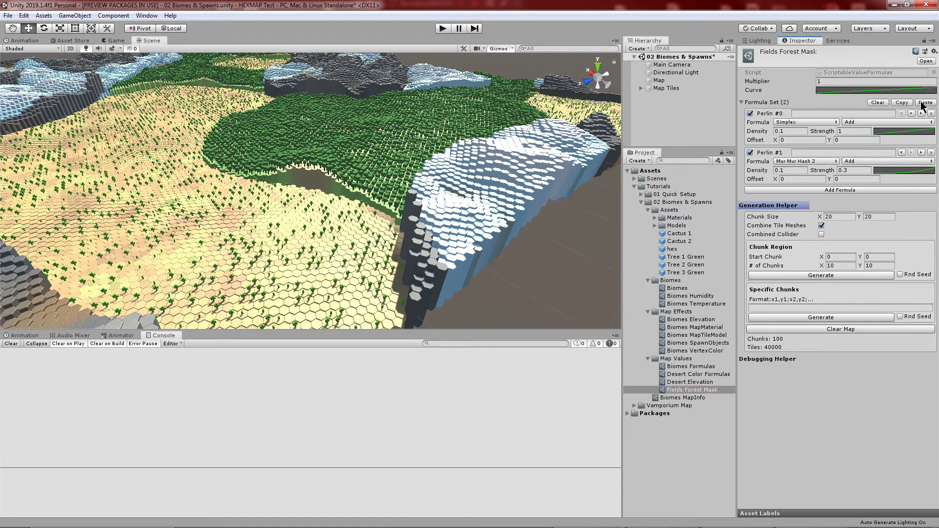
left_click(847, 276)
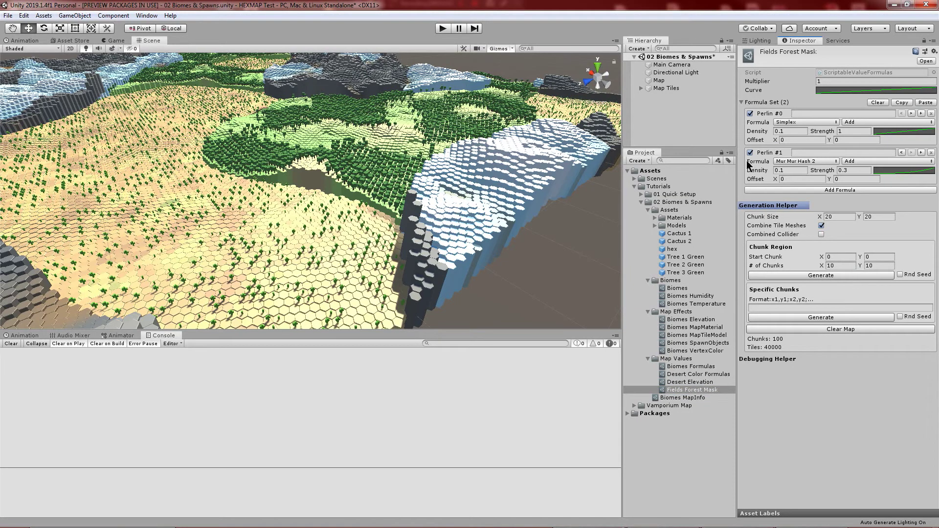
In the Biomes SpawnObjects effect, set the Desert Cacti spawn chances to 0.02 for Cactus 1 and 0.03 for Cactus 2.
left_click(666, 80)
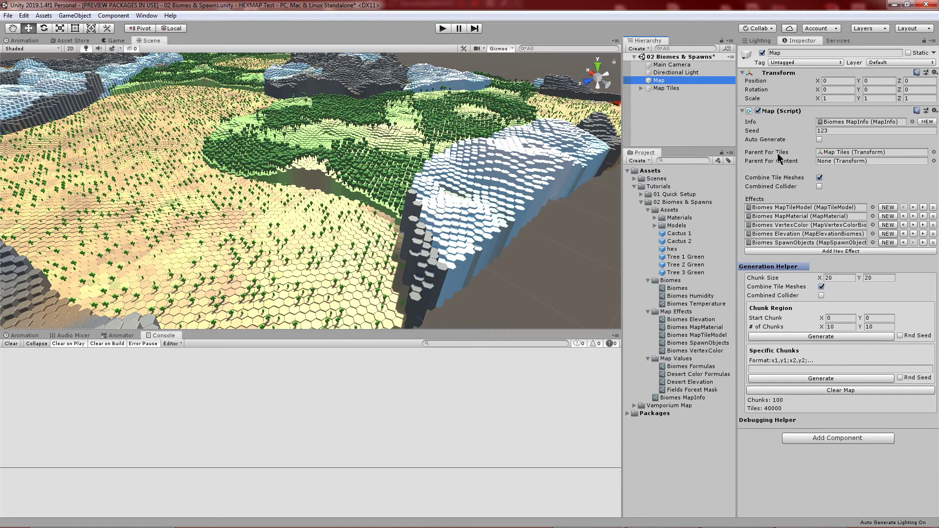
double_click(819, 241)
left_click(896, 192)
type(".02")
left_click(897, 201)
type("0.03")
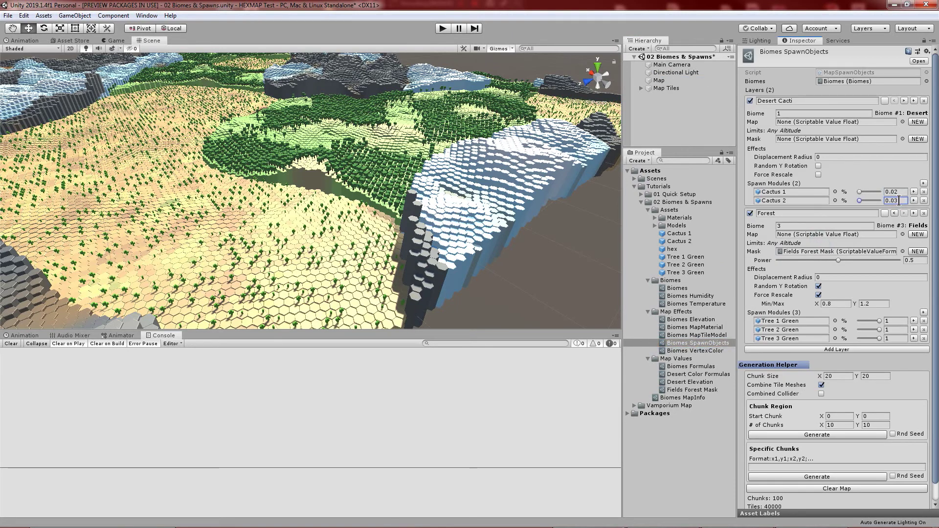
Raise the Forest layer's mask power to 0.71 and regenerate the chunk region.
left_click_drag(840, 260, 864, 261)
left_click(832, 435)
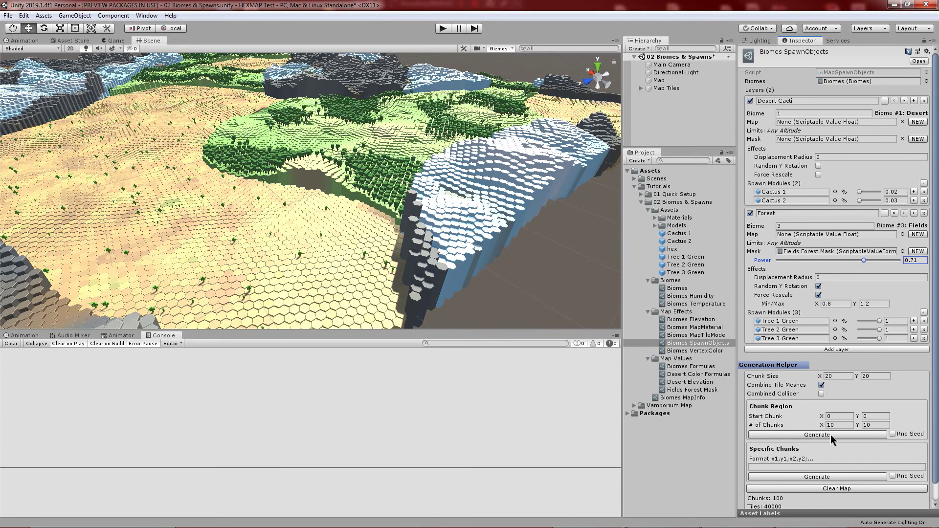